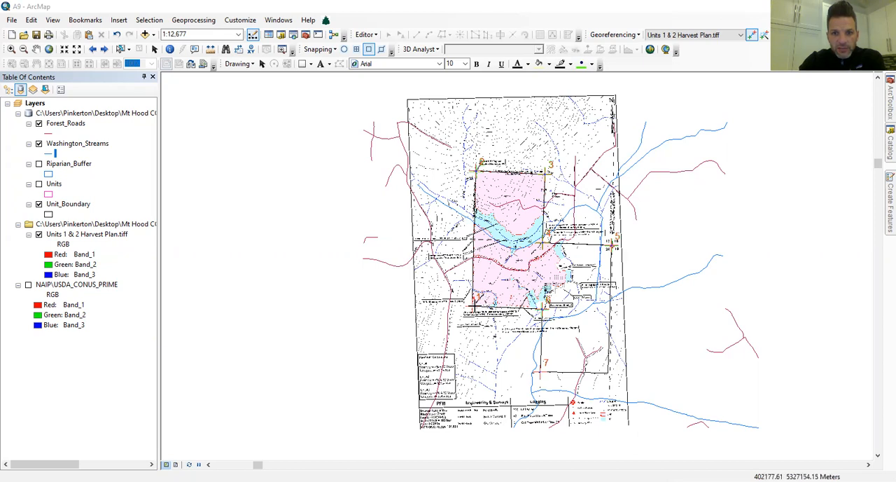
Examine the harvest plan's alignment at the southwest corner of Unit 1 and check that the Georeferencing toolbar is enabled.
{"action": "left_click", "coordinate": [11, 49]}
{"action": "left_click_drag", "start_coordinate": [451, 279], "coordinate": [510, 335]}
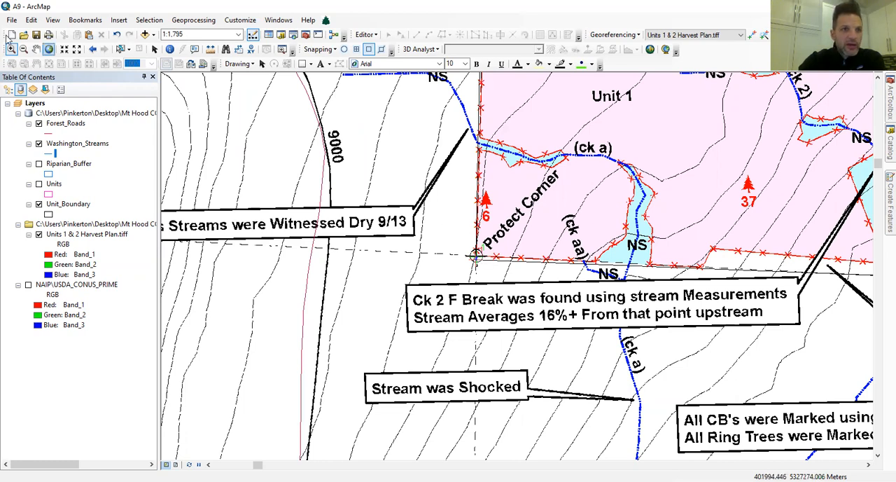
{"action": "left_click", "coordinate": [93, 49]}
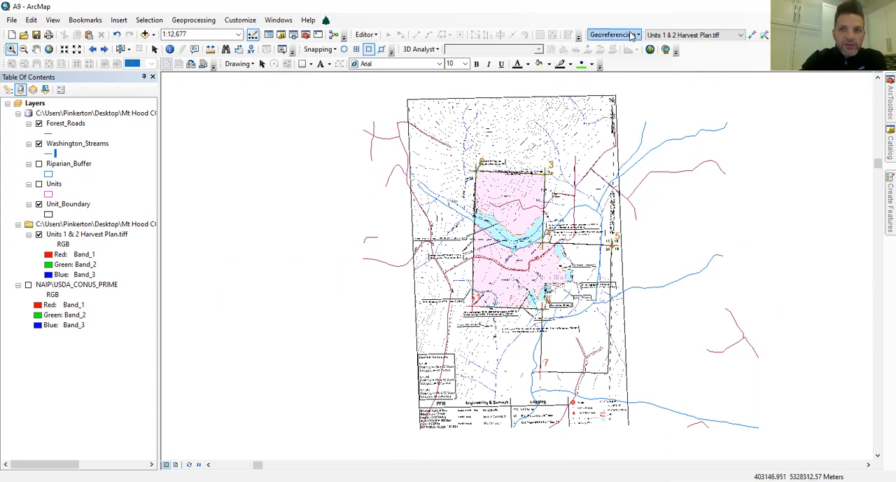
{"action": "left_click", "coordinate": [248, 17]}
{"action": "mouse_move", "coordinate": [252, 38]}
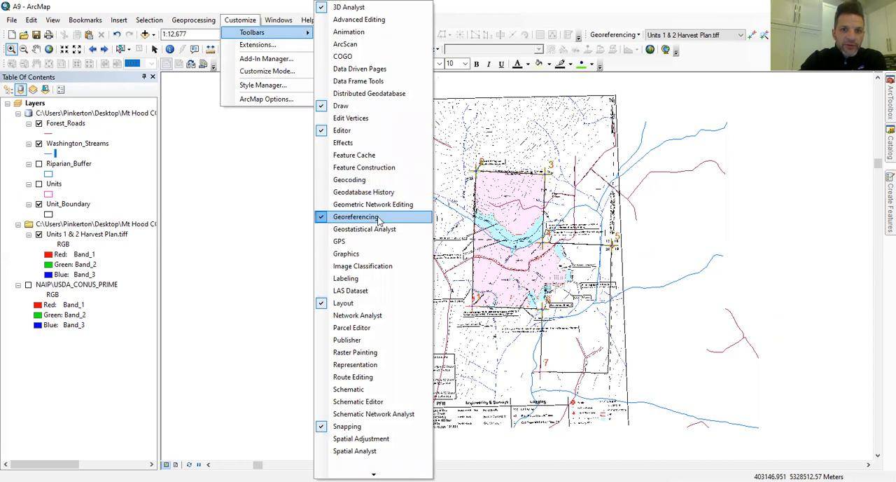
{"action": "left_click", "coordinate": [709, 64]}
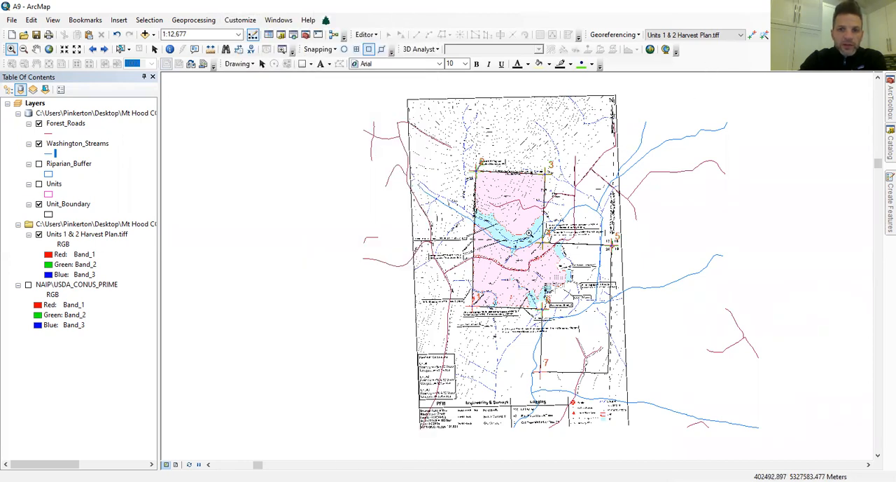
Display the NAIP\USDA_CONUS_PRIME imagery and compare it with the harvest plan around the ck1 upper stream buffer.
{"action": "left_click_drag", "start_coordinate": [457, 197], "coordinate": [550, 263]}
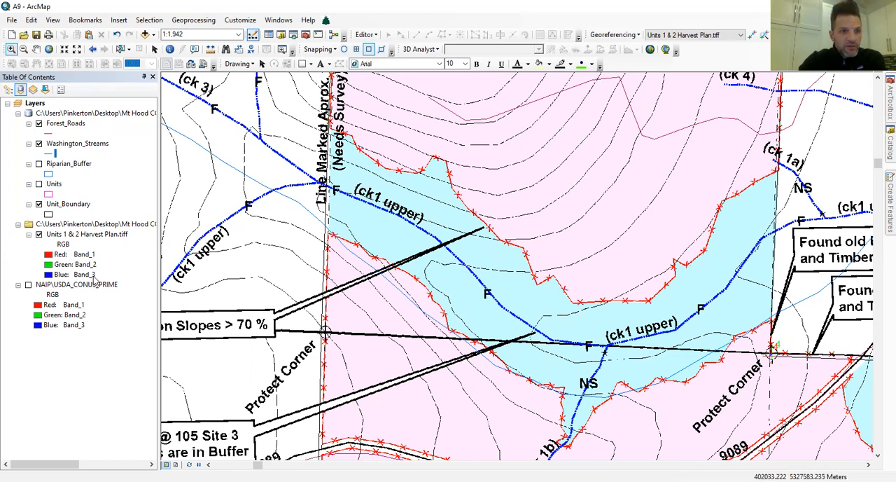
{"action": "left_click", "coordinate": [28, 286]}
{"action": "left_click", "coordinate": [38, 235]}
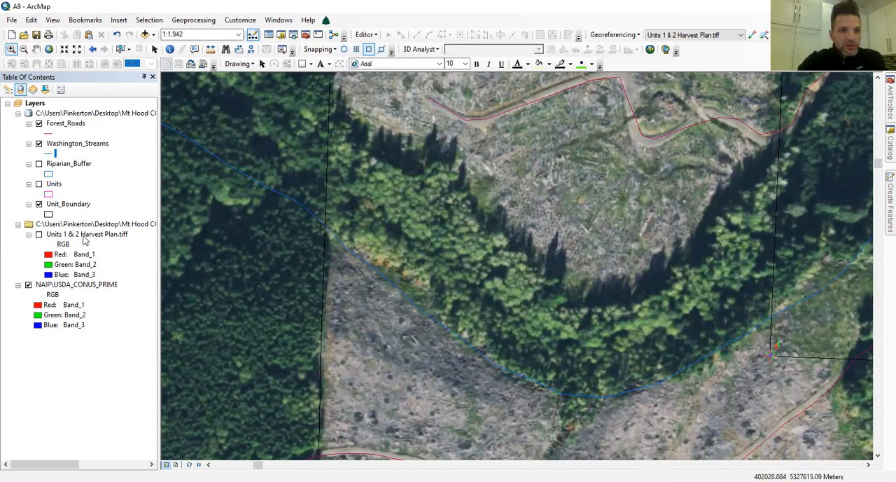
{"action": "left_click", "coordinate": [39, 236]}
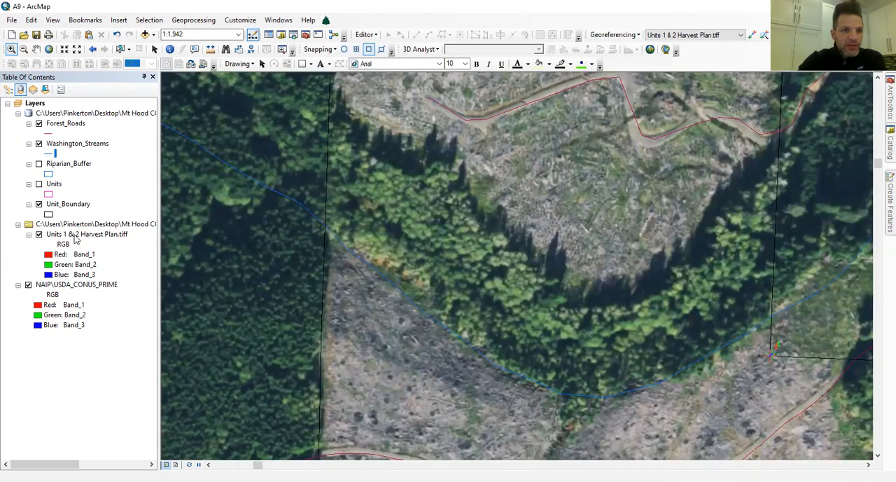
Set the transparency of the Units 1 & 2 Harvest Plan.tiff layer to 50%.
{"action": "double_click", "coordinate": [77, 237]}
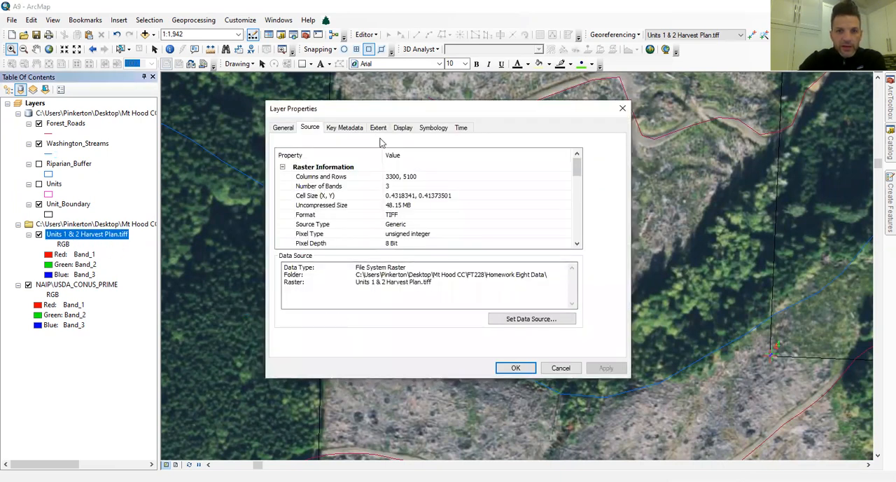
{"action": "left_click", "coordinate": [402, 128]}
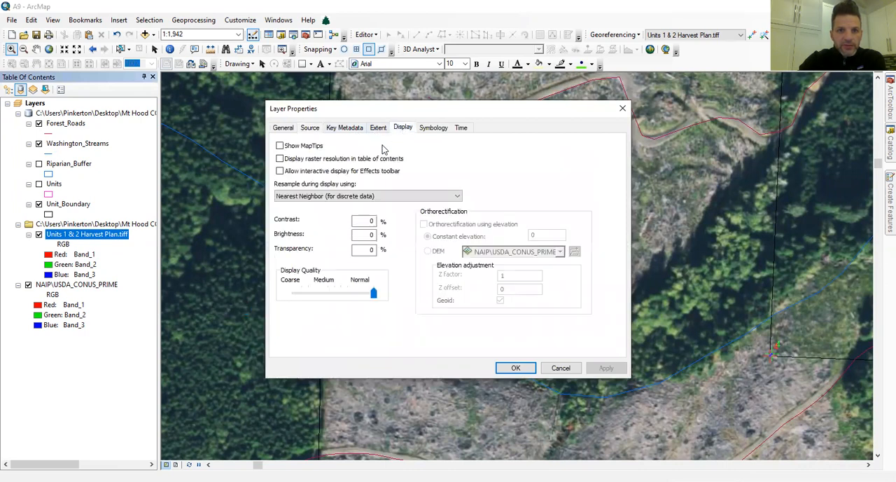
{"action": "double_click", "coordinate": [362, 249]}
{"action": "type", "text": "50"}
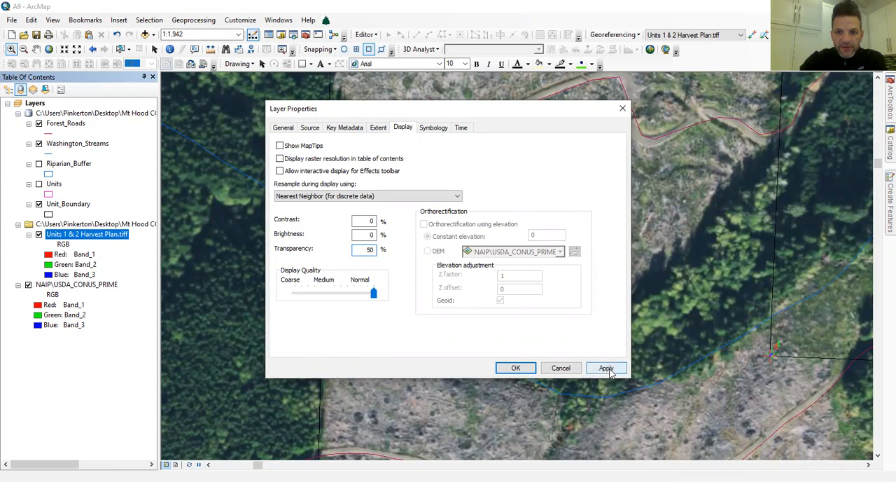
{"action": "left_click", "coordinate": [605, 368]}
{"action": "left_click", "coordinate": [516, 370]}
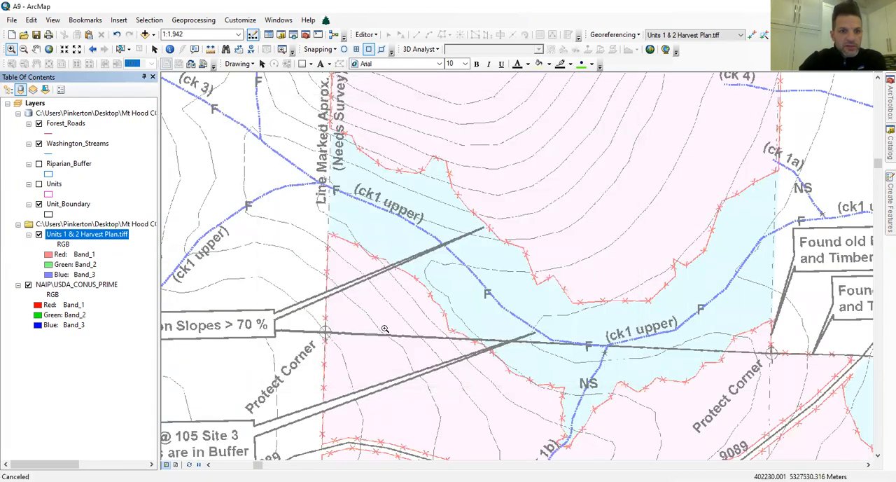
Compare the map with the harvest plan layer hidden and shown across the plan's full extent.
{"action": "left_click", "coordinate": [92, 48]}
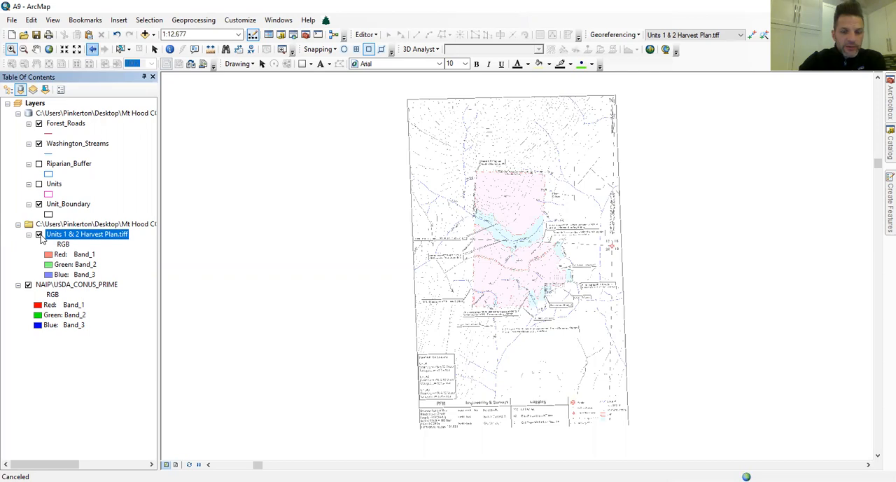
{"action": "left_click", "coordinate": [40, 236]}
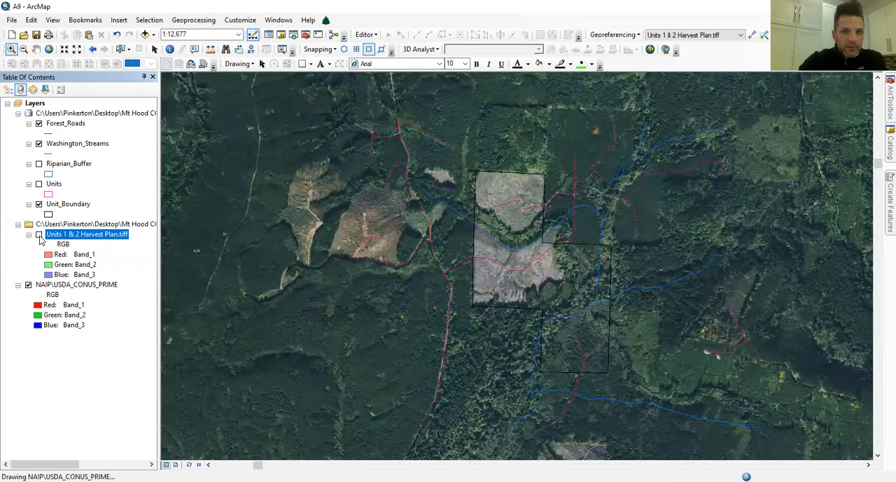
{"action": "left_click", "coordinate": [39, 235]}
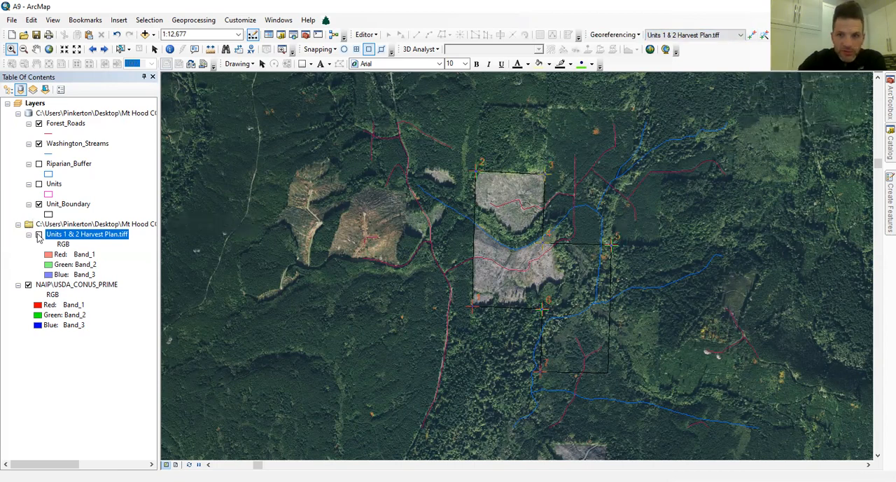
{"action": "left_click", "coordinate": [39, 236]}
{"action": "left_click", "coordinate": [38, 236]}
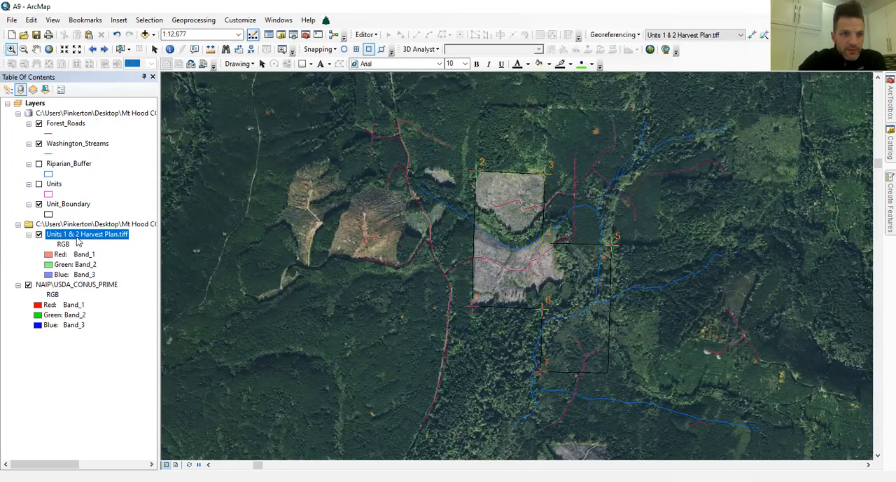
List the layers by drawing order and place Units 1 & 2 Harvest Plan.tiff above the NAIP imagery.
{"action": "mouse_move", "coordinate": [77, 235]}
{"action": "left_mouse_down"}
{"action": "mouse_move", "coordinate": [73, 300]}
{"action": "mouse_move", "coordinate": [81, 241]}
{"action": "left_mouse_up"}
{"action": "left_click", "coordinate": [9, 89]}
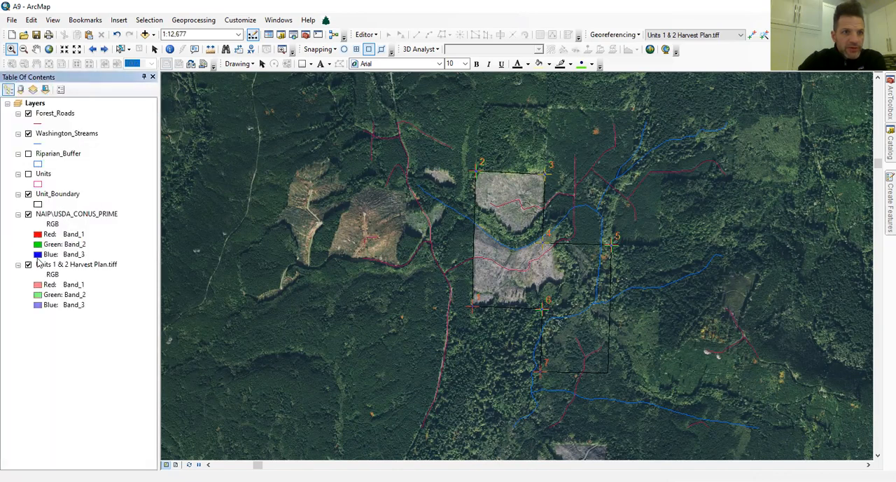
{"action": "left_click_drag", "start_coordinate": [48, 270], "coordinate": [72, 260]}
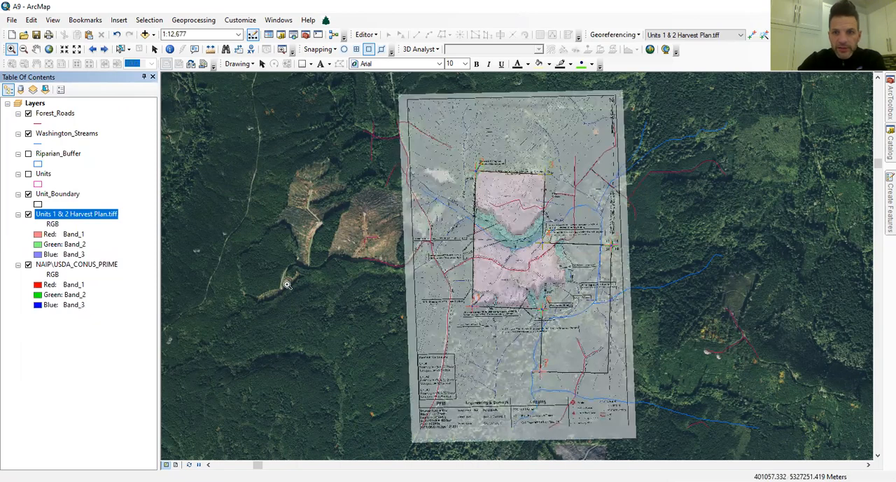
Start an edit session on the Washington_Streams layer with the Unit 3 area in view.
{"action": "left_click", "coordinate": [9, 49]}
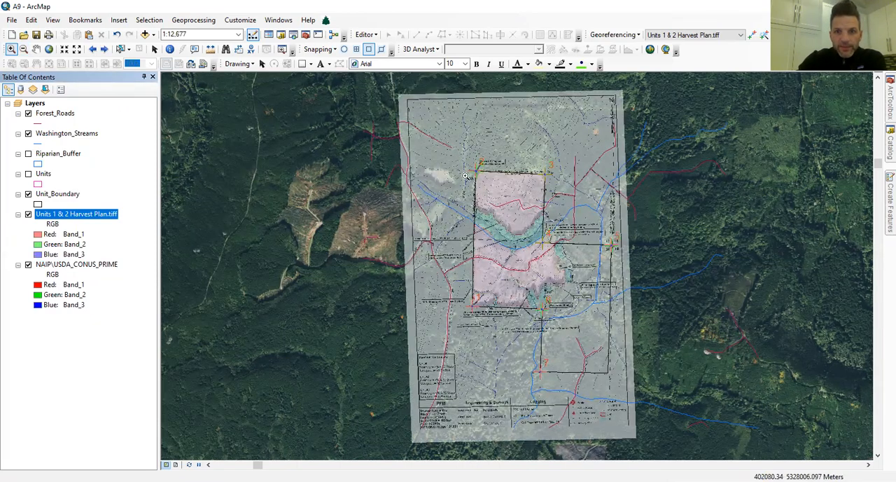
{"action": "left_click_drag", "start_coordinate": [462, 168], "coordinate": [526, 272]}
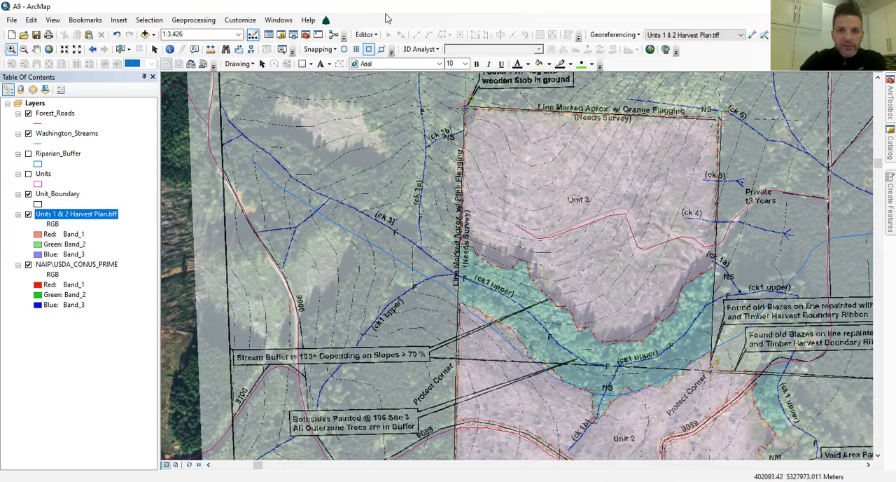
{"action": "left_click", "coordinate": [365, 35]}
{"action": "left_click", "coordinate": [391, 48]}
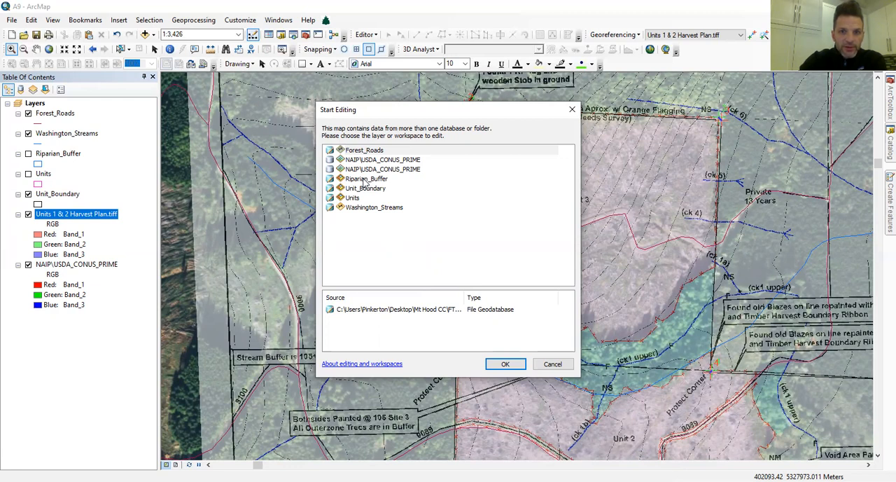
{"action": "left_click", "coordinate": [364, 208]}
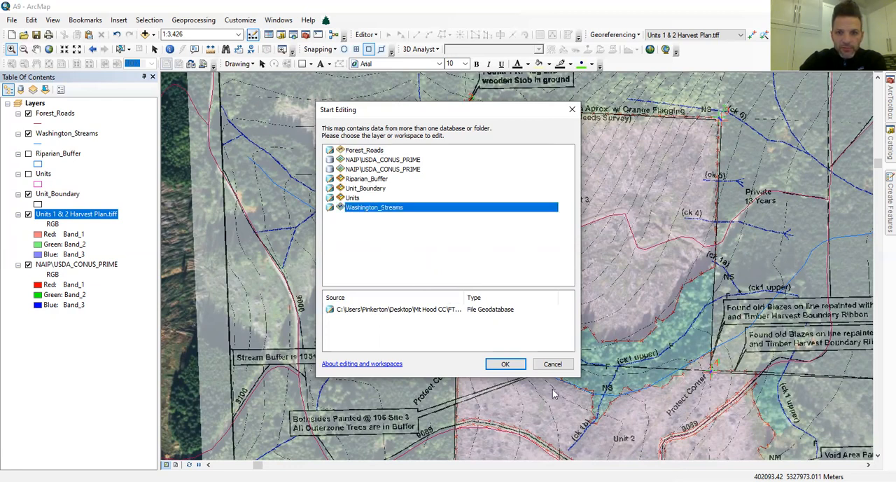
{"action": "left_click", "coordinate": [504, 366]}
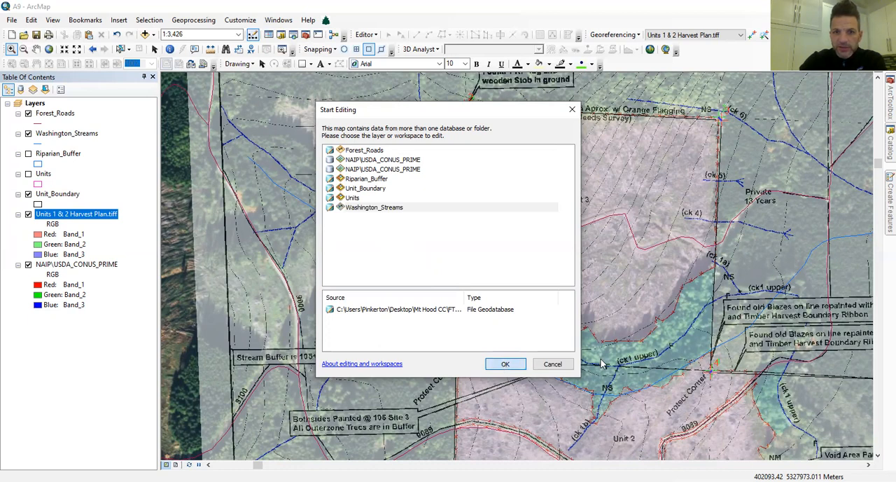
{"action": "left_click", "coordinate": [509, 365]}
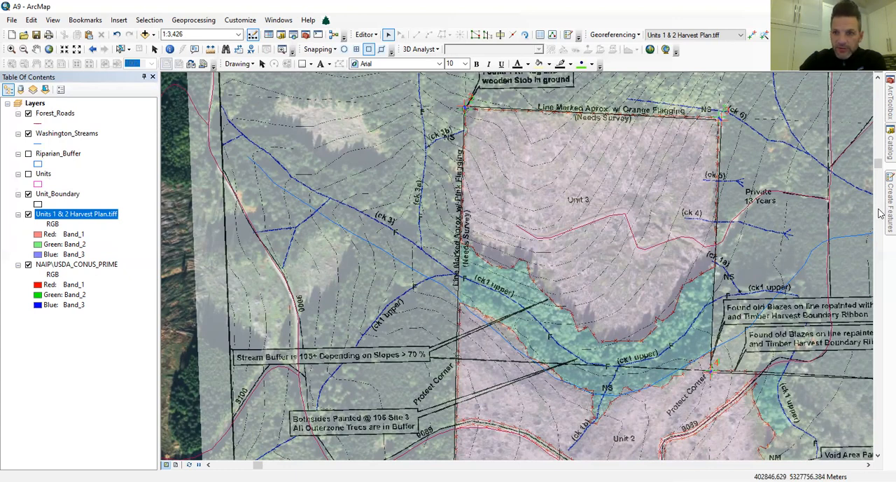
Open the existing Washington_Streams line near the west unit boundary for vertex editing.
{"action": "mouse_move", "coordinate": [881, 210]}
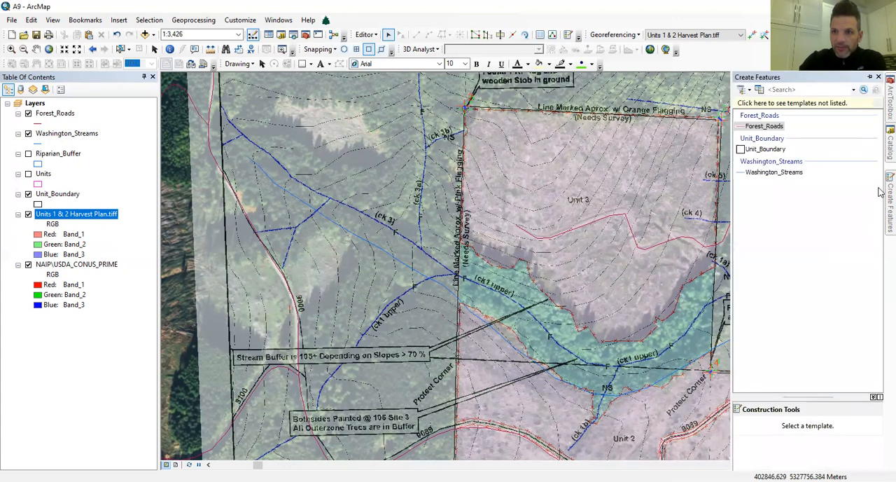
{"action": "left_click", "coordinate": [774, 171]}
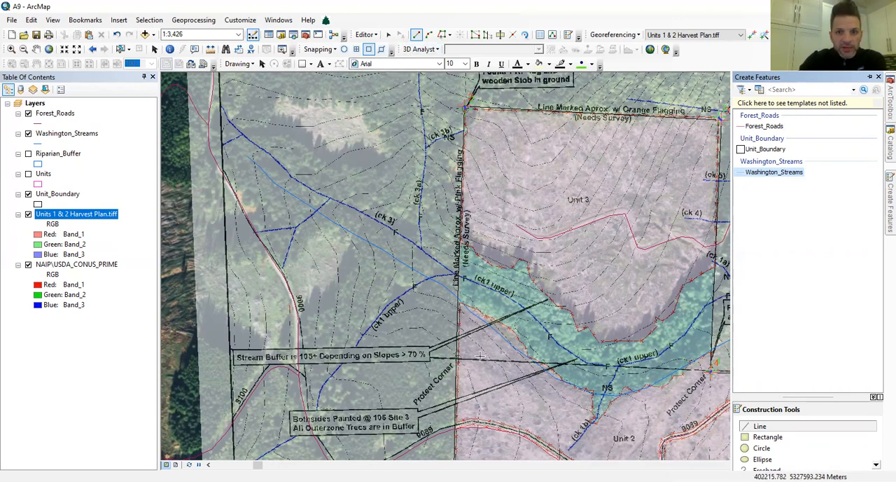
{"action": "scroll", "coordinate": [455, 312], "scroll_direction": "up", "scroll_amount": 2}
{"action": "scroll", "coordinate": [438, 311], "scroll_direction": "up", "scroll_amount": 3}
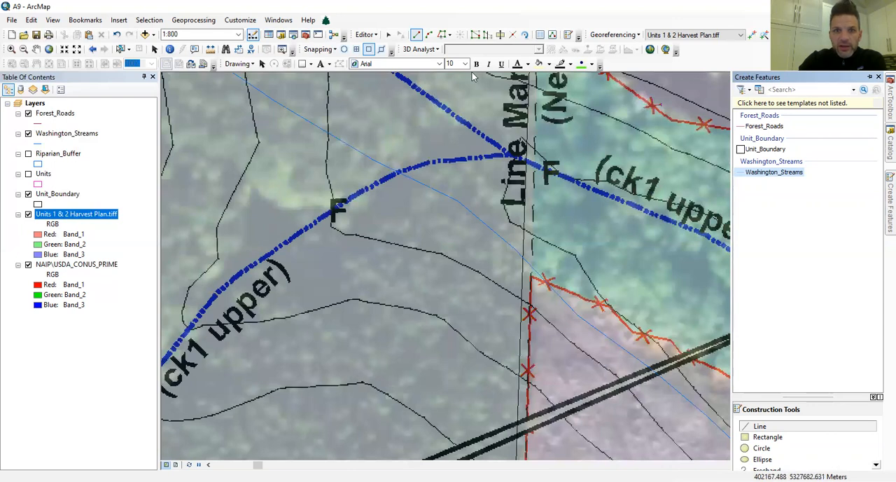
{"action": "left_click", "coordinate": [389, 37]}
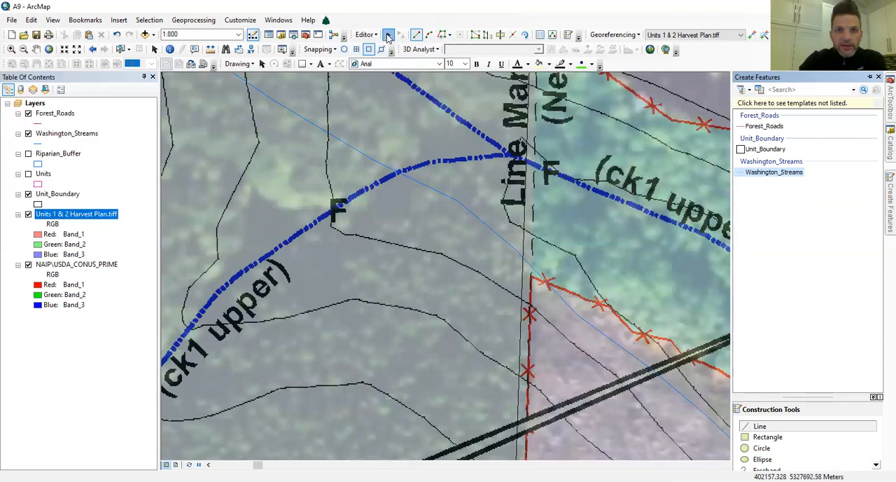
{"action": "double_click", "coordinate": [438, 194]}
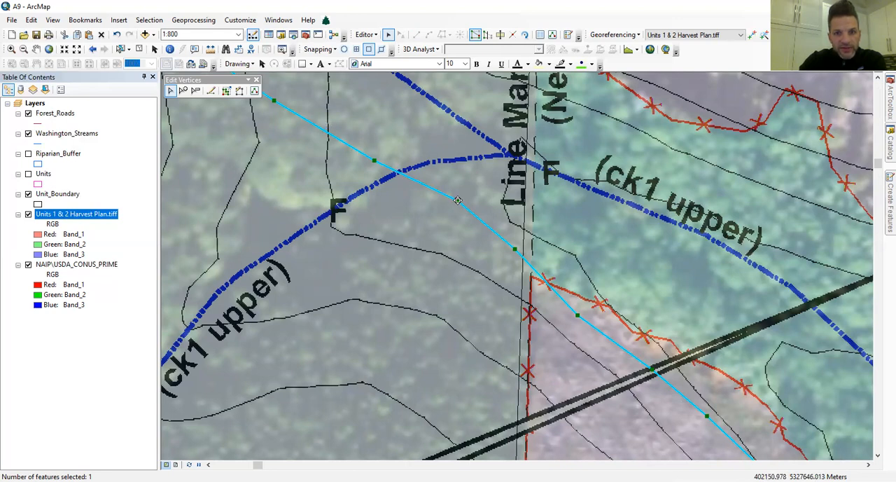
Move the stream line's vertices onto the plan's ck1 upper stream, from the west unit boundary eastward.
{"action": "left_click_drag", "start_coordinate": [457, 200], "coordinate": [504, 152]}
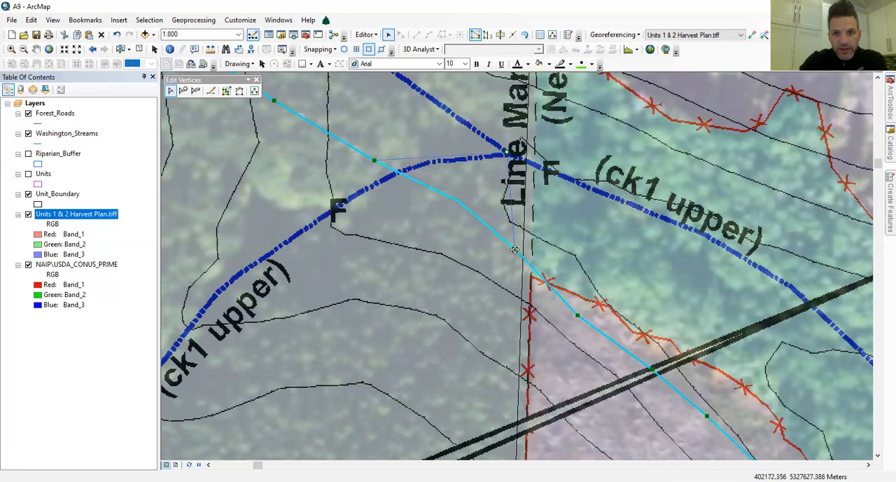
{"action": "mouse_move", "coordinate": [539, 166]}
{"action": "left_mouse_down"}
{"action": "mouse_move", "coordinate": [589, 322]}
{"action": "mouse_move", "coordinate": [577, 316]}
{"action": "mouse_move", "coordinate": [593, 189]}
{"action": "left_mouse_up"}
{"action": "mouse_move", "coordinate": [653, 369]}
{"action": "left_mouse_down"}
{"action": "mouse_move", "coordinate": [692, 266]}
{"action": "mouse_move", "coordinate": [674, 222]}
{"action": "left_mouse_up"}
{"action": "left_click_drag", "start_coordinate": [706, 416], "coordinate": [707, 235]}
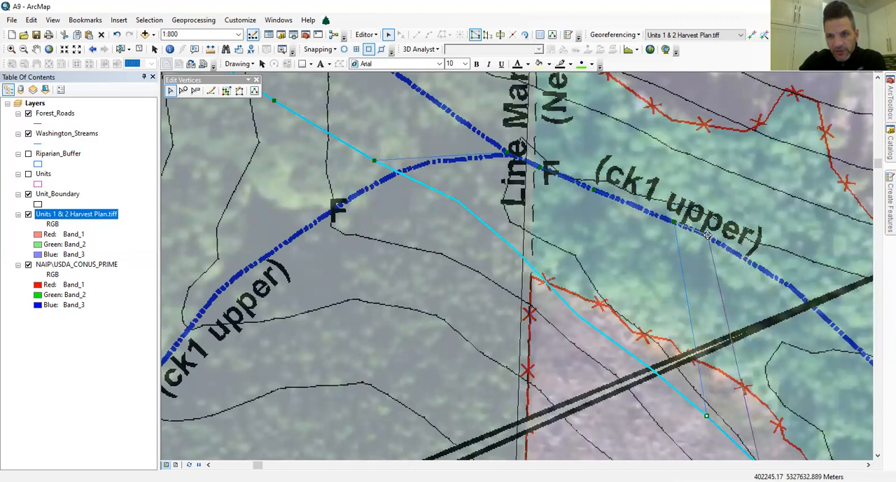
{"action": "left_click_drag", "start_coordinate": [707, 234], "coordinate": [708, 235]}
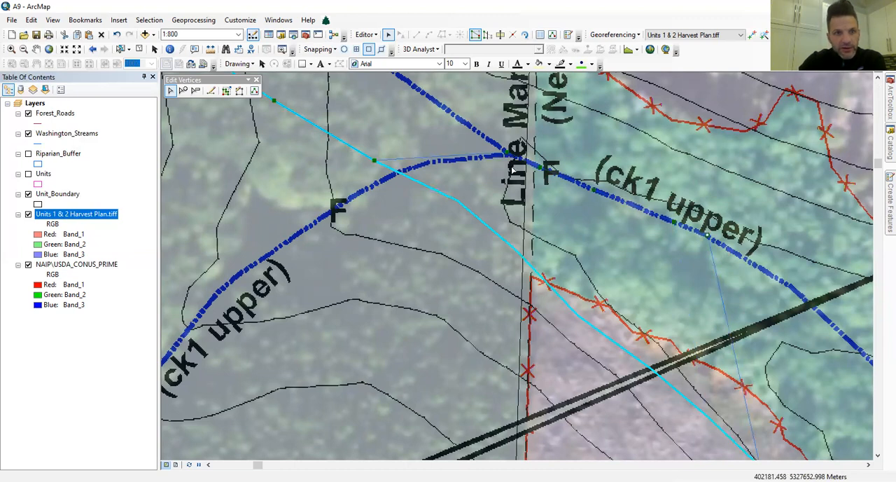
Add three vertices to the selected stream line and place them along the plan's ck1 upper stream, southeast to the double black line.
{"action": "left_click", "coordinate": [182, 92]}
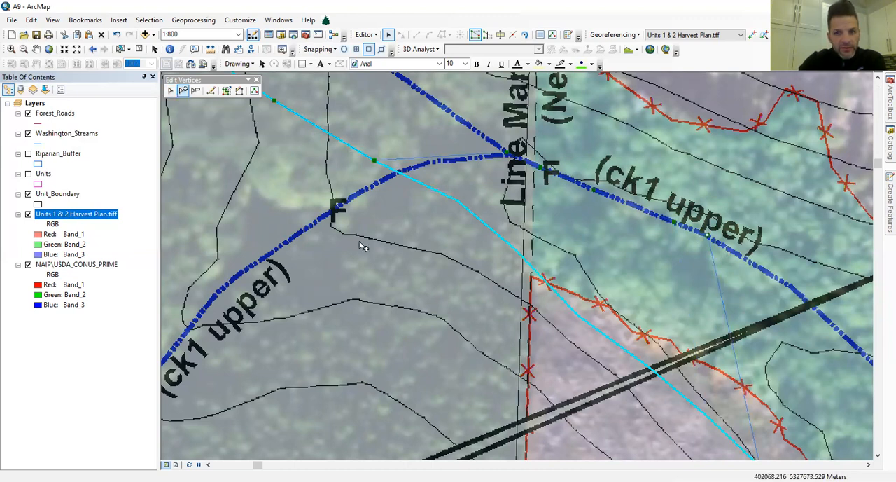
{"action": "left_click", "coordinate": [722, 294]}
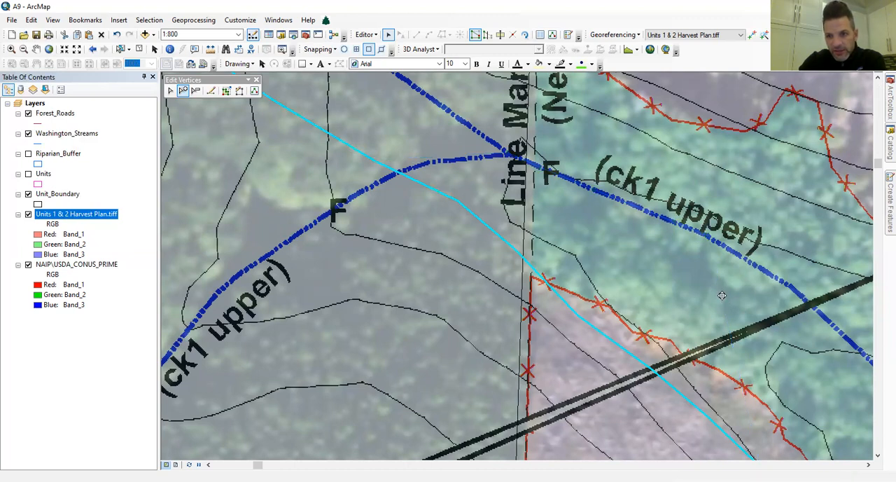
{"action": "left_click", "coordinate": [732, 342]}
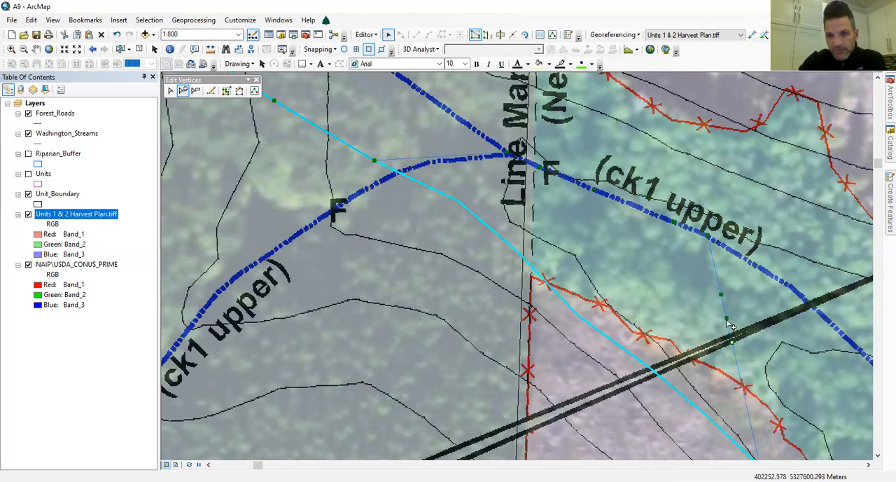
{"action": "mouse_move", "coordinate": [722, 297]}
{"action": "left_mouse_down"}
{"action": "mouse_move", "coordinate": [757, 273]}
{"action": "mouse_move", "coordinate": [764, 278]}
{"action": "left_mouse_up"}
{"action": "mouse_move", "coordinate": [726, 318]}
{"action": "left_mouse_down"}
{"action": "mouse_move", "coordinate": [766, 272]}
{"action": "mouse_move", "coordinate": [784, 285]}
{"action": "left_mouse_up"}
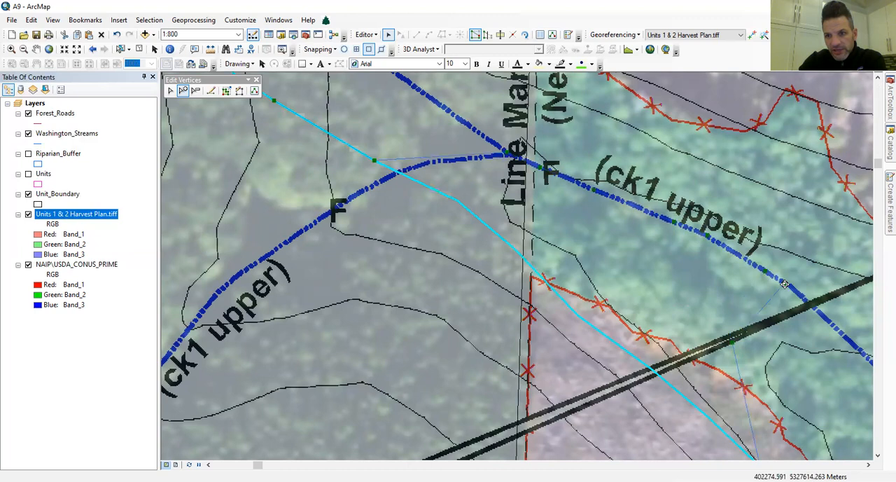
{"action": "mouse_move", "coordinate": [732, 341]}
{"action": "left_mouse_down"}
{"action": "mouse_move", "coordinate": [788, 285]}
{"action": "mouse_move", "coordinate": [804, 298]}
{"action": "left_mouse_up"}
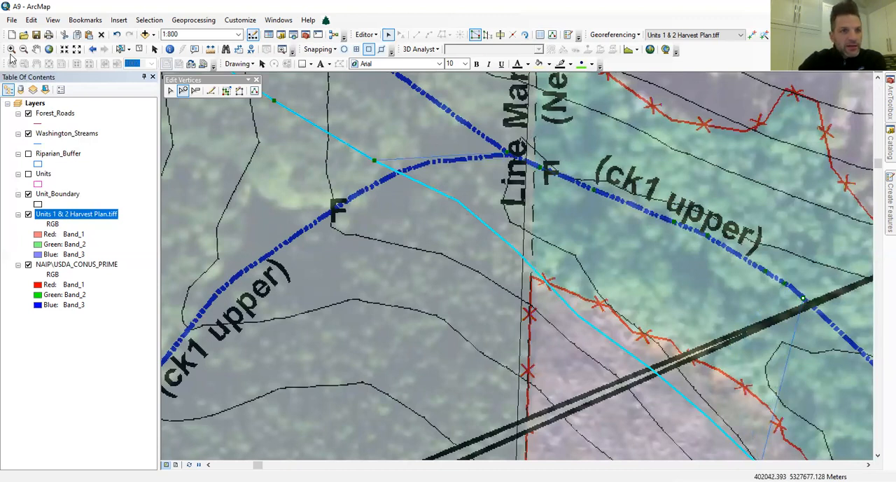
Hide the NAIP imagery and move the next three stream vertices onto the ck1 upper stream beside the F label.
{"action": "left_click", "coordinate": [36, 49]}
{"action": "left_click_drag", "start_coordinate": [776, 333], "coordinate": [408, 212]}
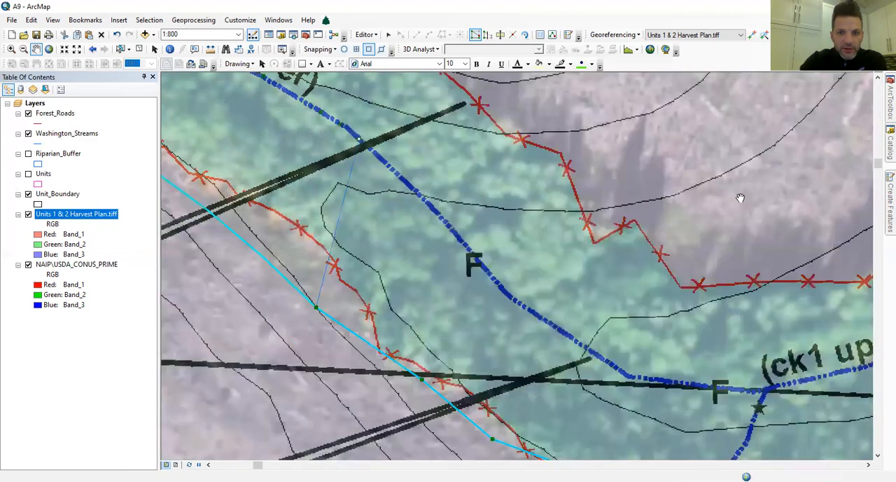
{"action": "left_click", "coordinate": [28, 264]}
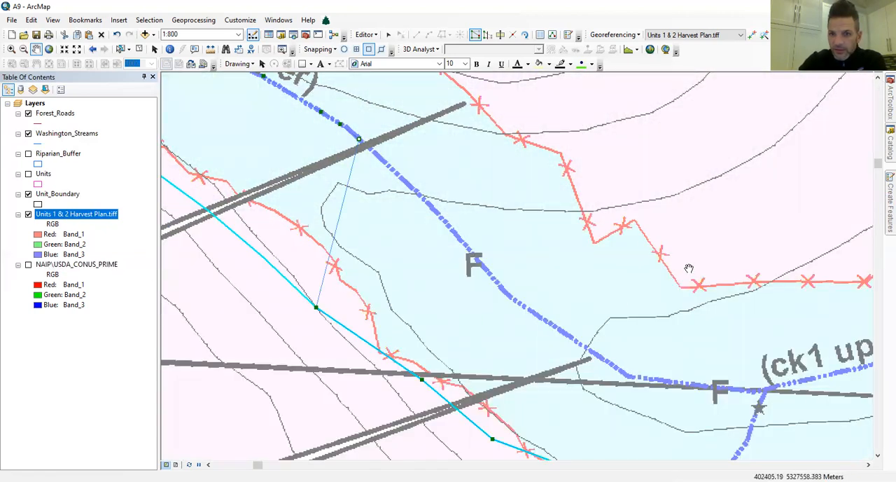
{"action": "left_click", "coordinate": [880, 209]}
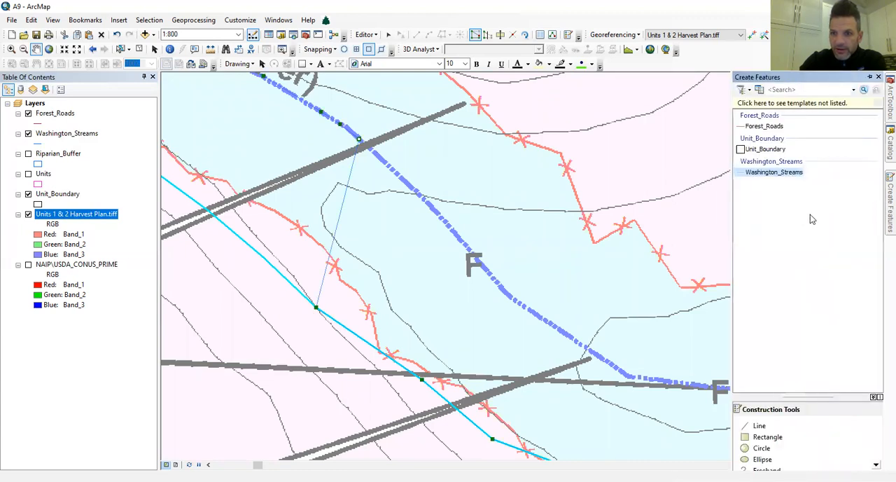
{"action": "left_click", "coordinate": [761, 427]}
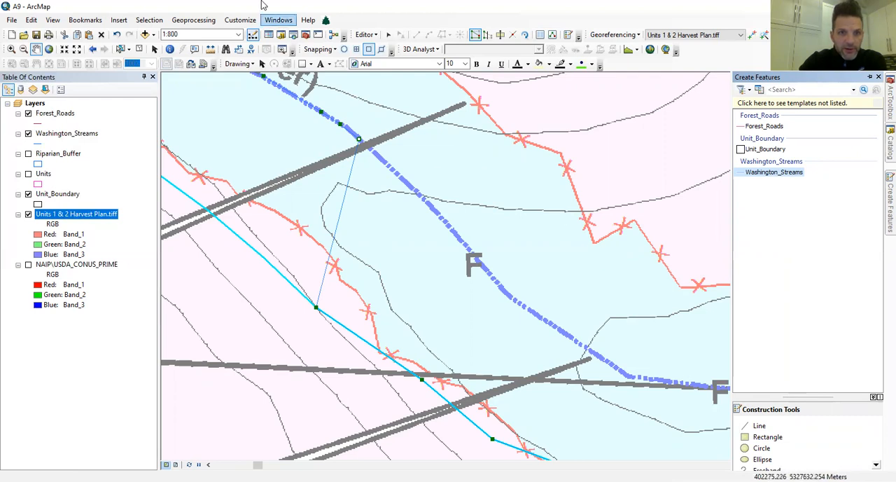
{"action": "left_click", "coordinate": [390, 39]}
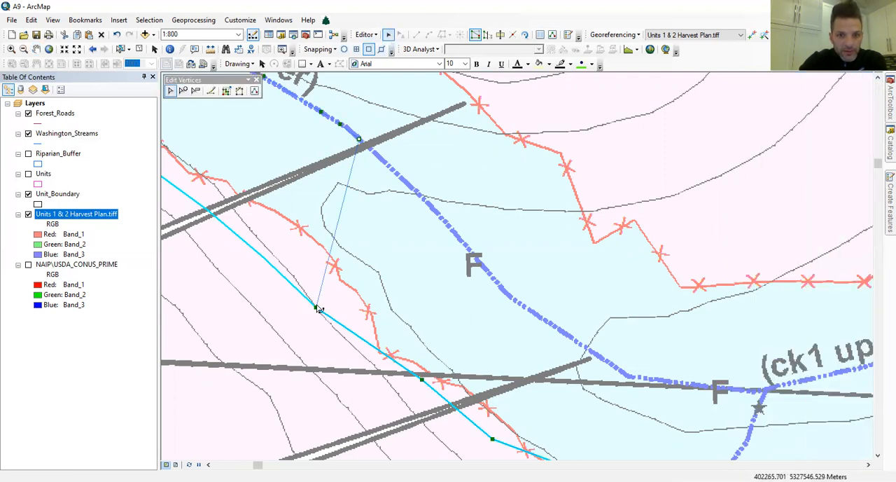
{"action": "left_click_drag", "start_coordinate": [317, 307], "coordinate": [409, 186]}
{"action": "left_click_drag", "start_coordinate": [421, 379], "coordinate": [459, 238]}
{"action": "left_click_drag", "start_coordinate": [492, 439], "coordinate": [502, 289]}
Add two vertices, place them along the ck1 upper stream down to its eastward bend, and save the edits.
{"action": "left_click", "coordinate": [183, 91]}
{"action": "left_click", "coordinate": [534, 363]}
{"action": "left_click", "coordinate": [548, 393]}
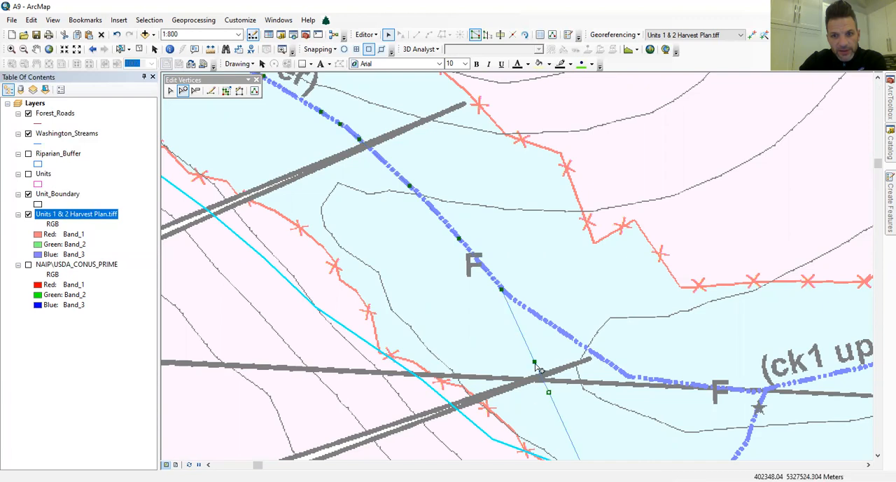
{"action": "left_click_drag", "start_coordinate": [565, 353], "coordinate": [574, 339]}
{"action": "left_click_drag", "start_coordinate": [549, 392], "coordinate": [629, 375]}
{"action": "double_click", "coordinate": [629, 367]}
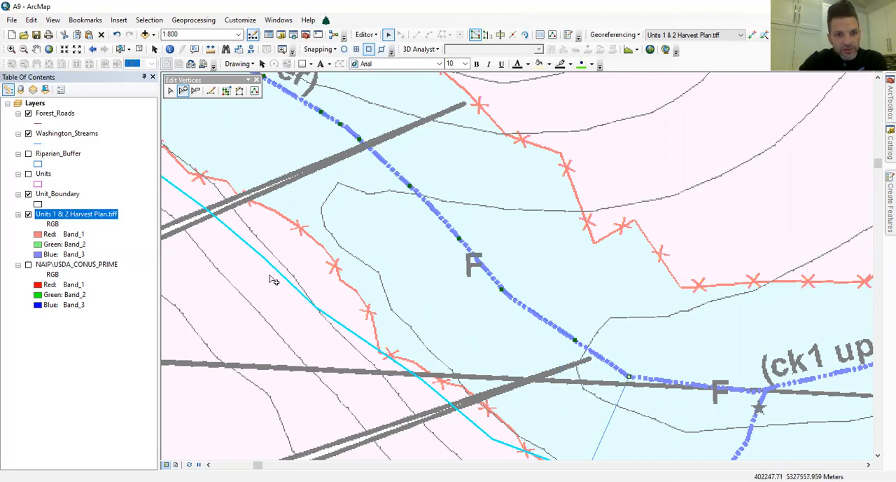
{"action": "left_click", "coordinate": [369, 34]}
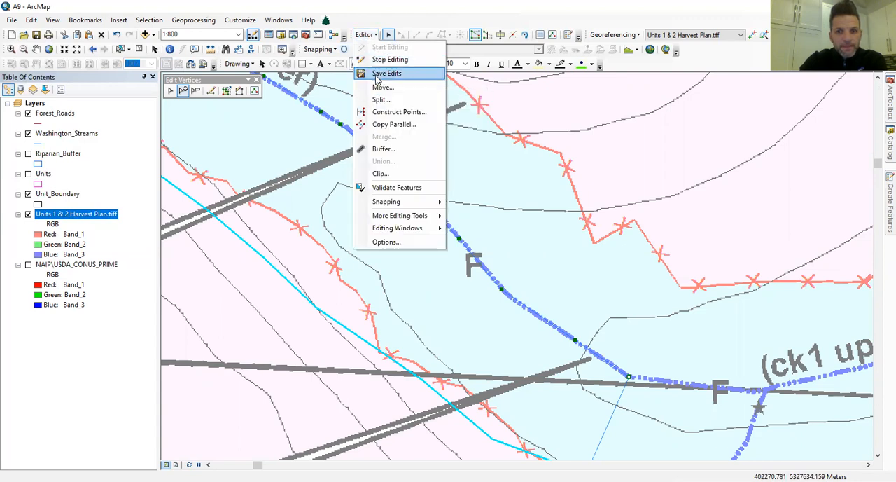
{"action": "left_click", "coordinate": [380, 75]}
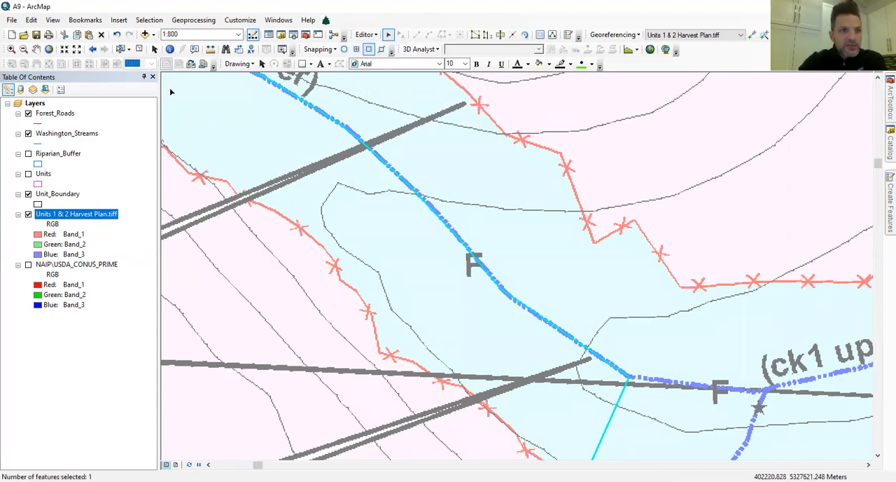
Show the NAIP imagery under the harvest plan again and compare the Unit 3 forest road line with the road in the imagery.
{"action": "scroll", "coordinate": [601, 352], "scroll_direction": "up", "scroll_amount": 8}
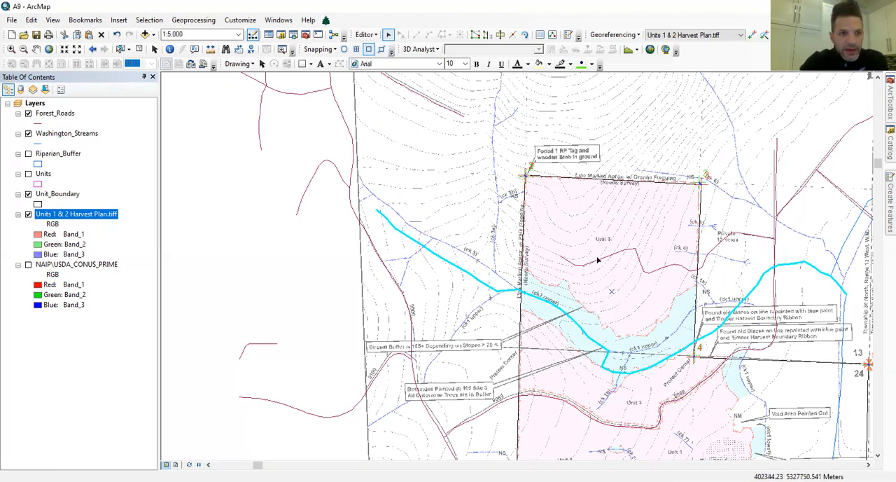
{"action": "left_click", "coordinate": [28, 214]}
{"action": "left_click", "coordinate": [28, 264]}
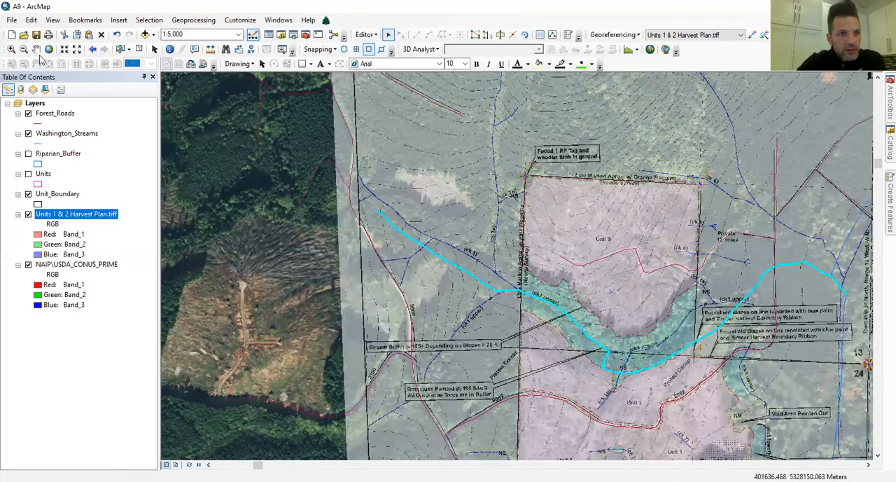
{"action": "left_click", "coordinate": [12, 49]}
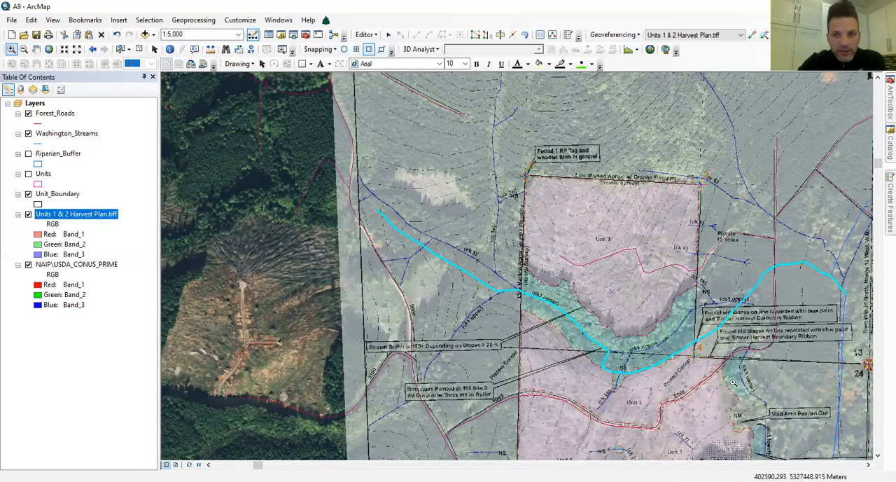
{"action": "left_click_drag", "start_coordinate": [603, 239], "coordinate": [648, 279]}
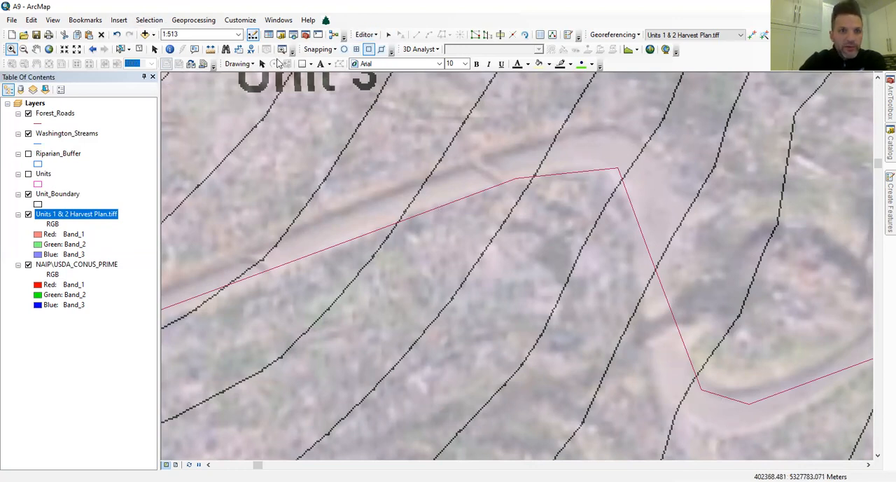
{"action": "left_click", "coordinate": [91, 49]}
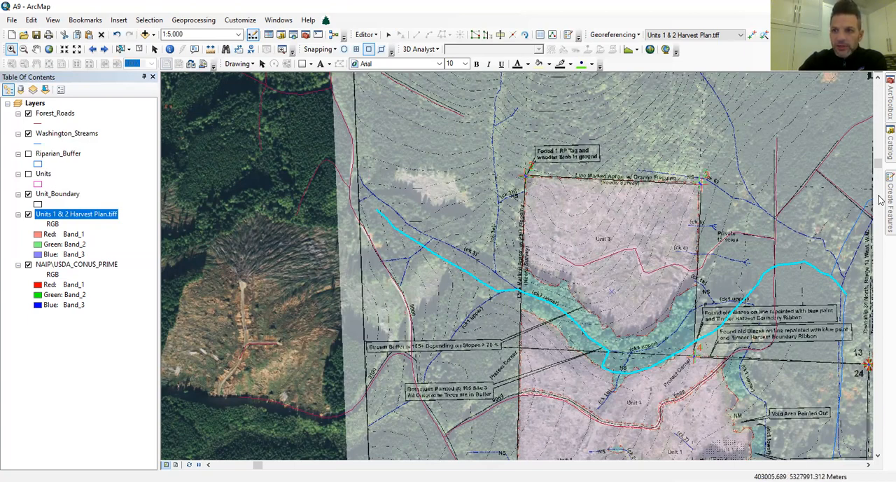
Browse to Riparian Buffers.gdb in Mt Hood CC\FT228\Homework Eight Data and review the item types it can create.
{"action": "left_click", "coordinate": [885, 147]}
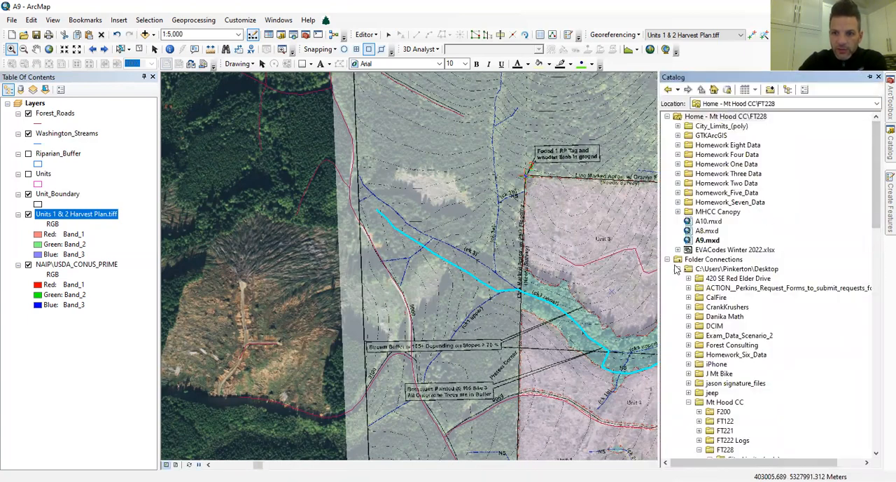
{"action": "left_click", "coordinate": [689, 403]}
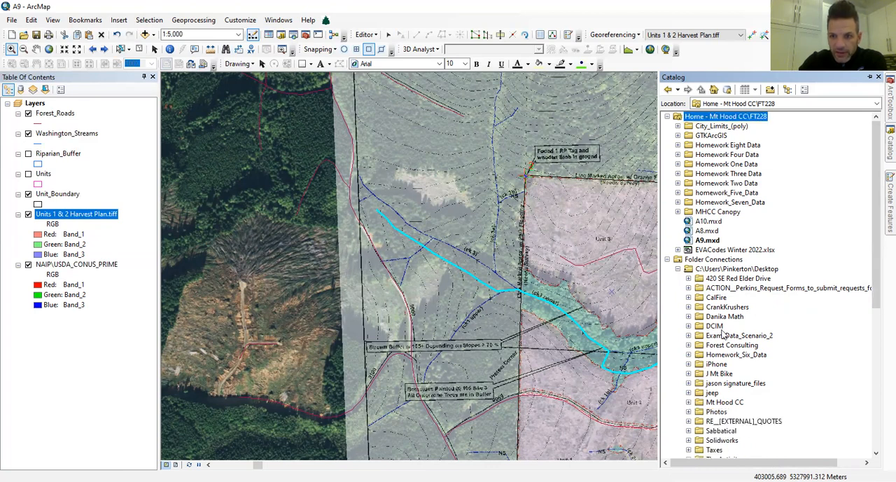
{"action": "scroll", "coordinate": [728, 317], "scroll_direction": "down", "scroll_amount": 1}
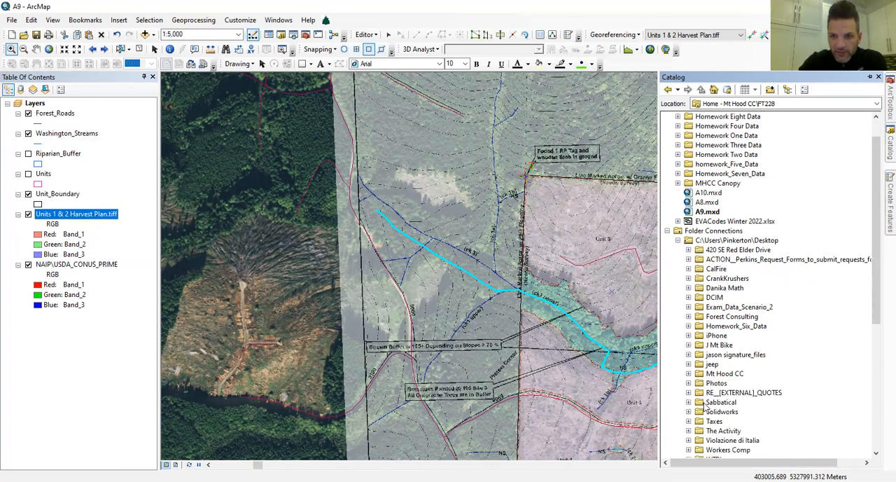
{"action": "left_click", "coordinate": [689, 374]}
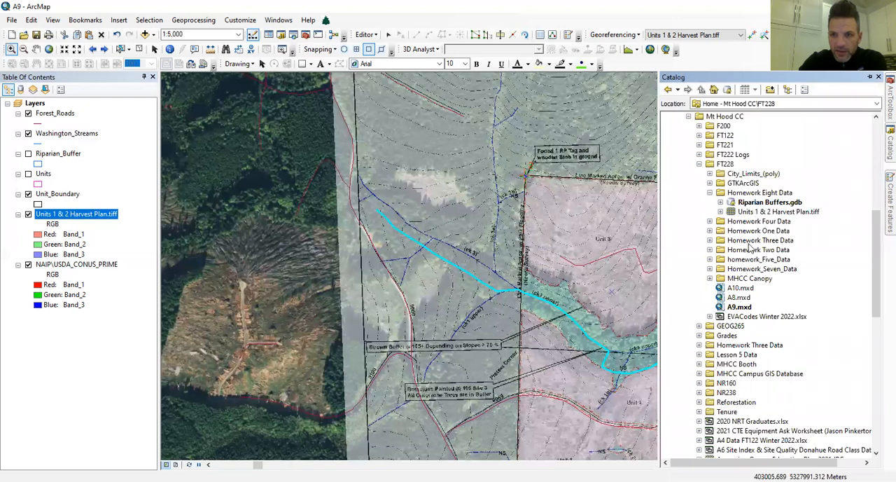
{"action": "left_click", "coordinate": [710, 279]}
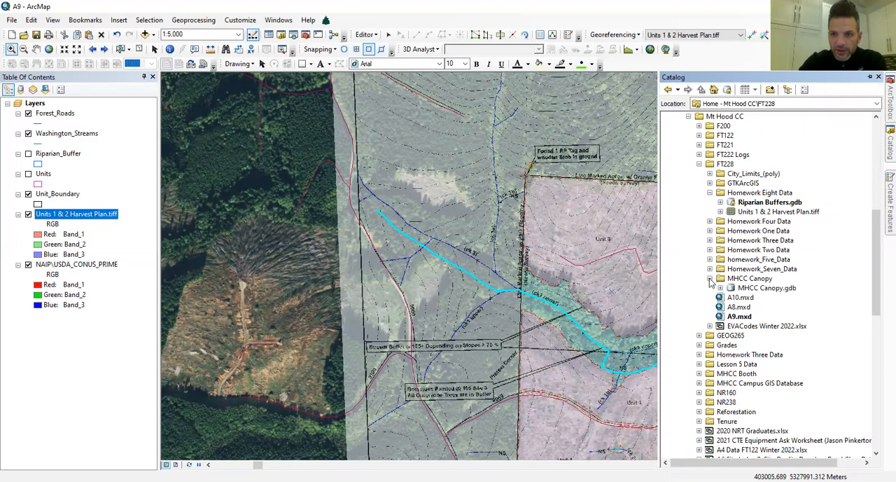
{"action": "left_click", "coordinate": [710, 279]}
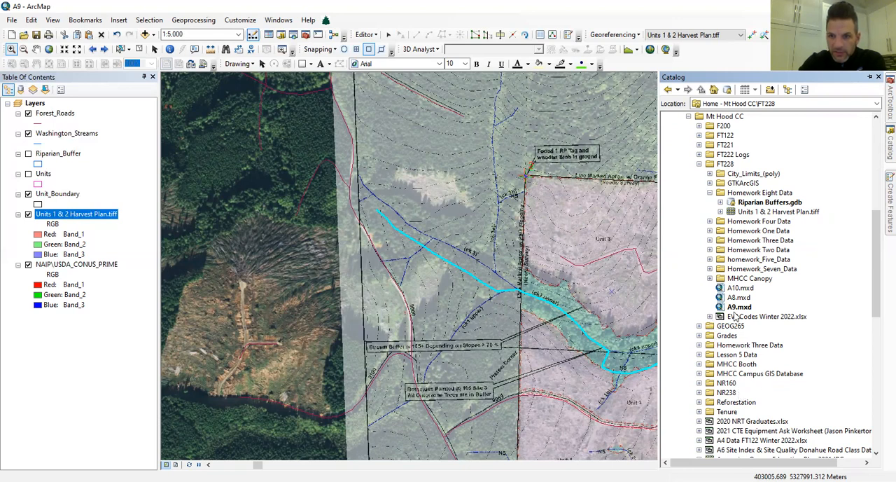
{"action": "left_click", "coordinate": [721, 202]}
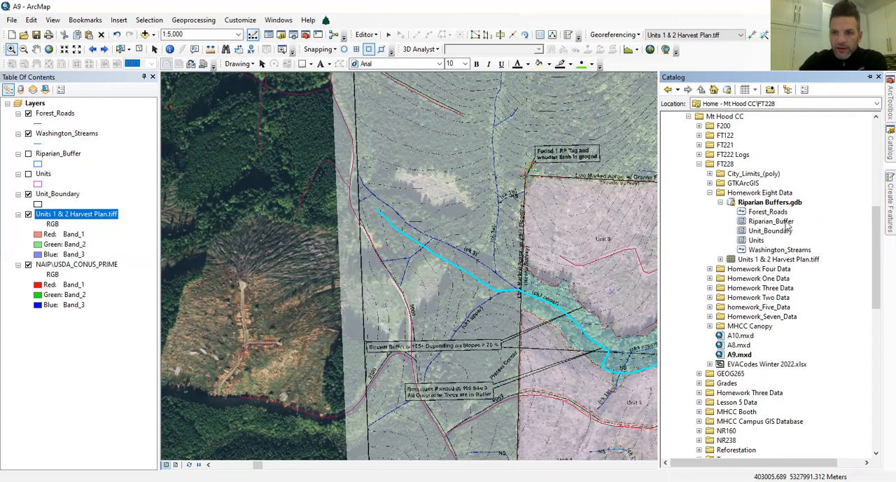
{"action": "right_click", "coordinate": [754, 204]}
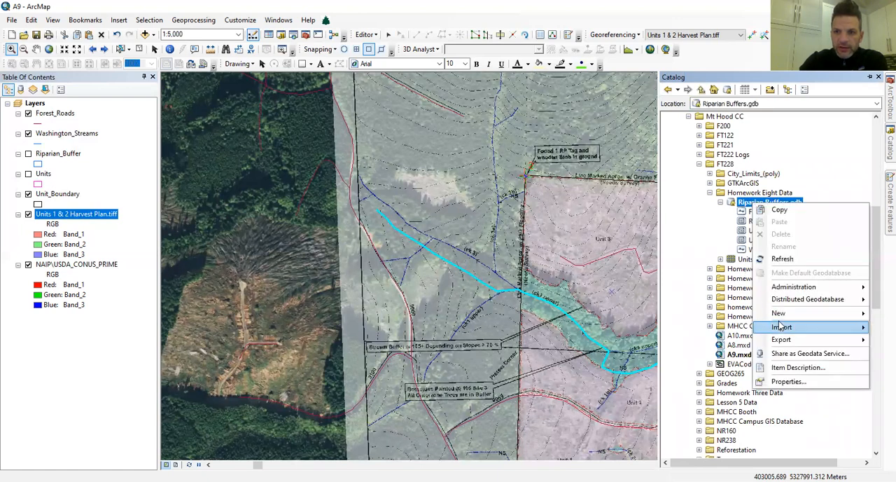
{"action": "mouse_move", "coordinate": [778, 318]}
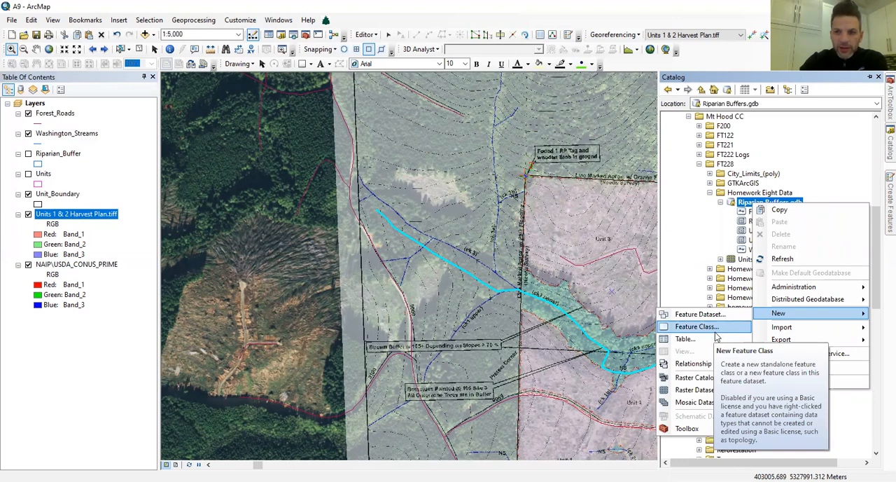
{"action": "left_click", "coordinate": [662, 172]}
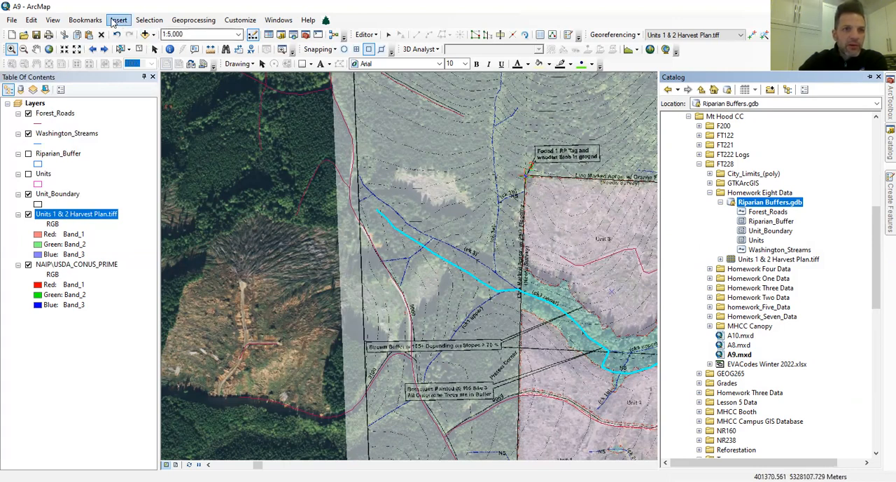
Show the Units layer, set its outline width to 2, and inspect its boundary at the southwest corner of Unit 3.
{"action": "left_click", "coordinate": [28, 175]}
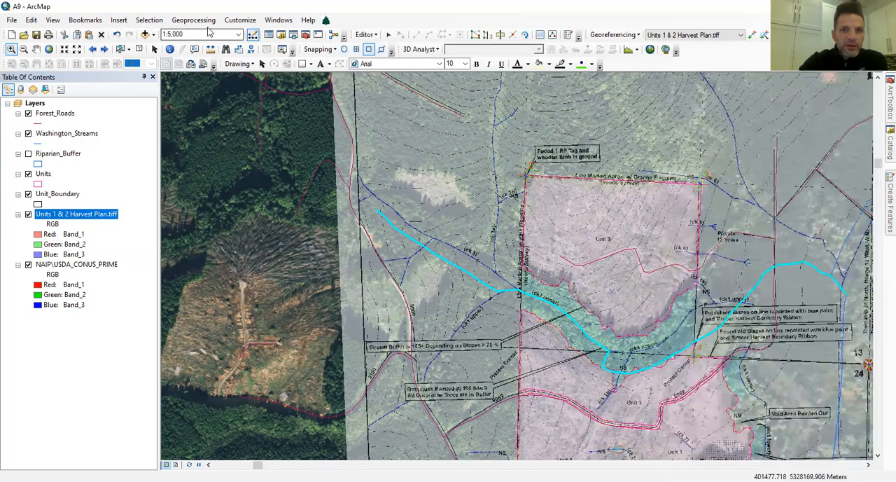
{"action": "left_click", "coordinate": [44, 175]}
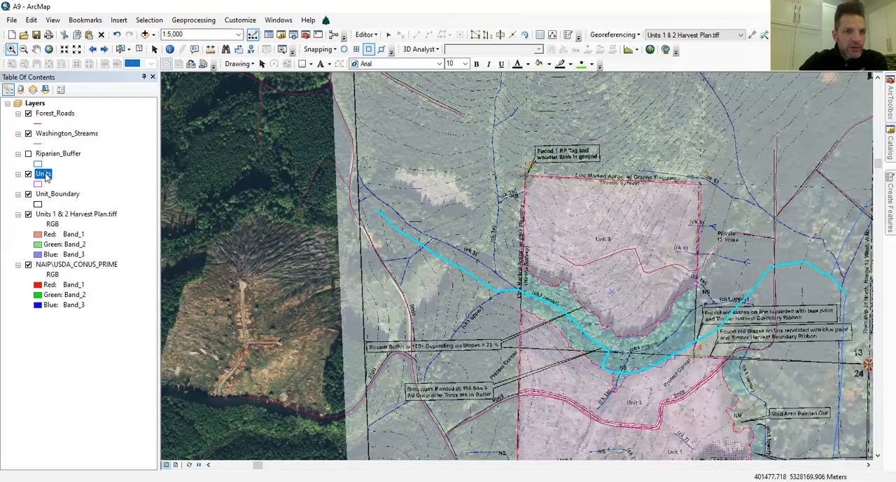
{"action": "right_click", "coordinate": [44, 174]}
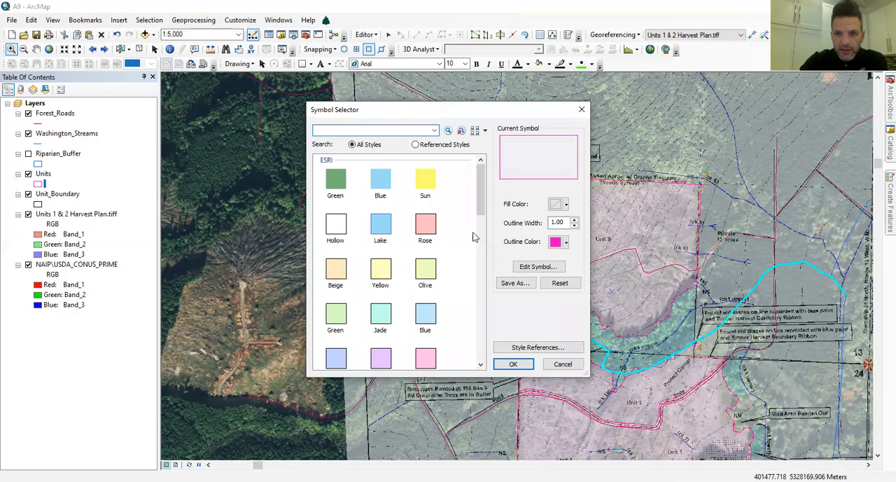
{"action": "left_click", "coordinate": [574, 219]}
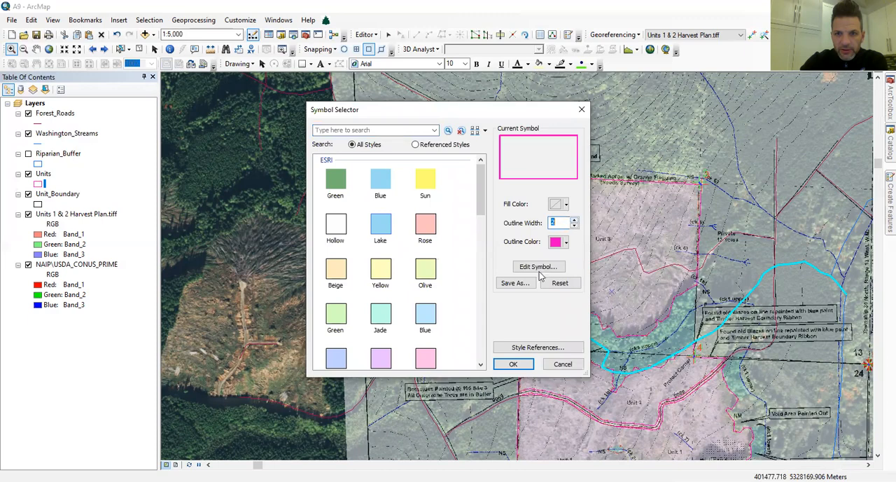
{"action": "left_click", "coordinate": [513, 364]}
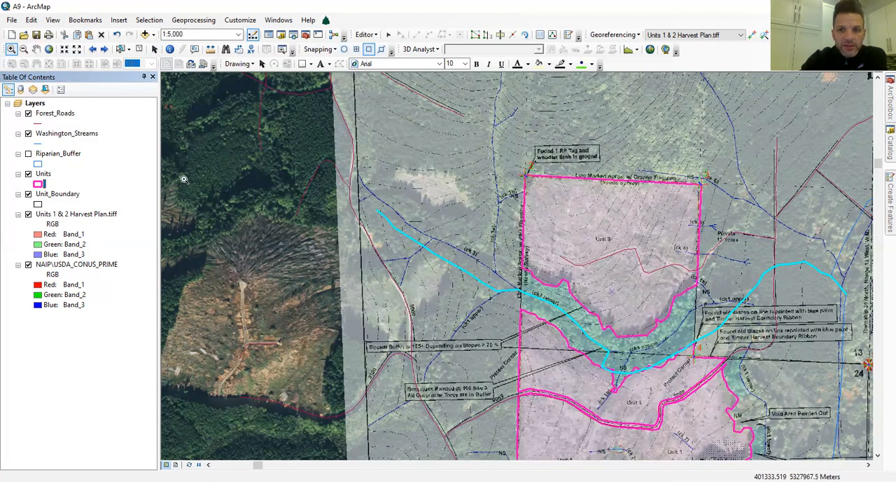
{"action": "left_click_drag", "start_coordinate": [508, 256], "coordinate": [565, 288]}
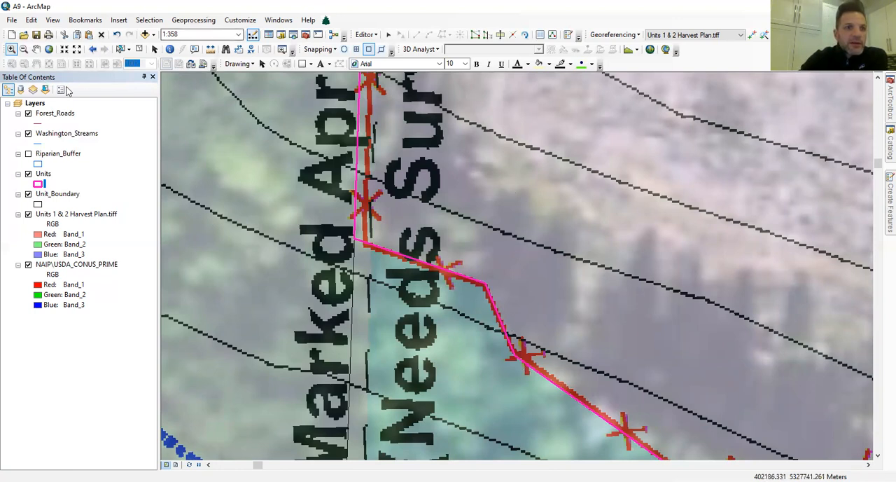
End the current edit session and start a new one on the workspace containing the Units layer.
{"action": "left_click", "coordinate": [365, 34]}
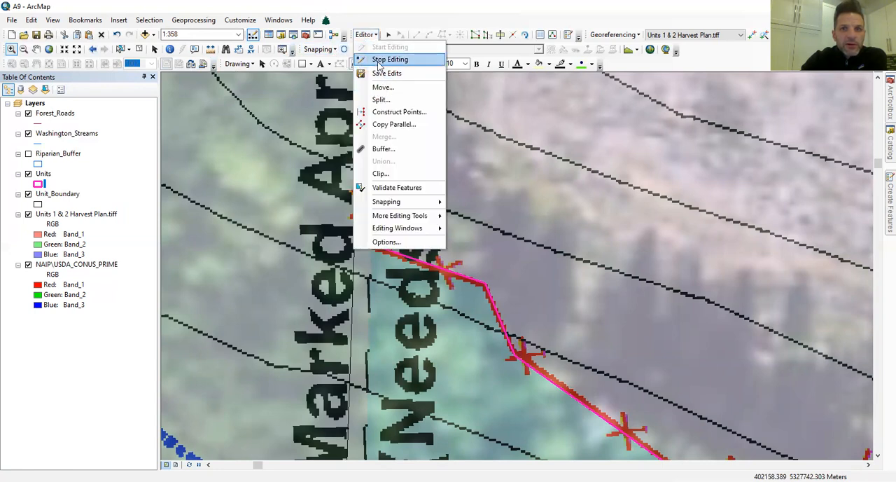
{"action": "left_click", "coordinate": [378, 60]}
{"action": "left_click", "coordinate": [365, 35]}
{"action": "left_click", "coordinate": [393, 44]}
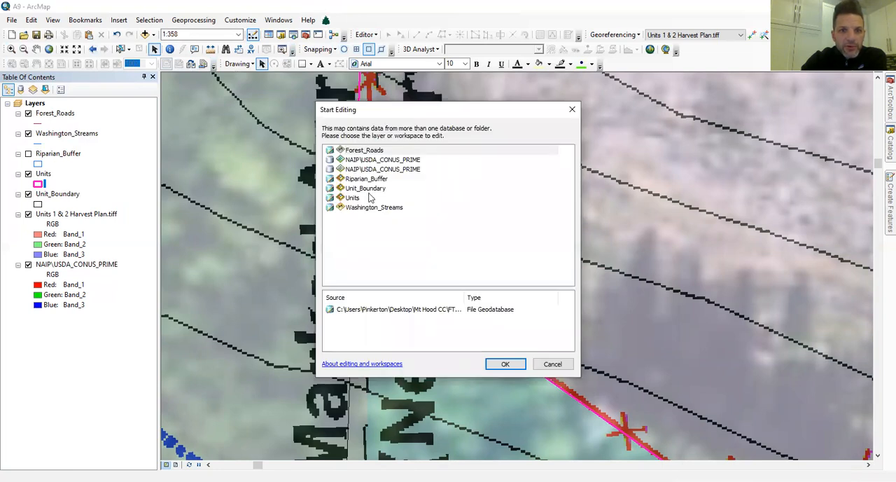
{"action": "left_click", "coordinate": [353, 198]}
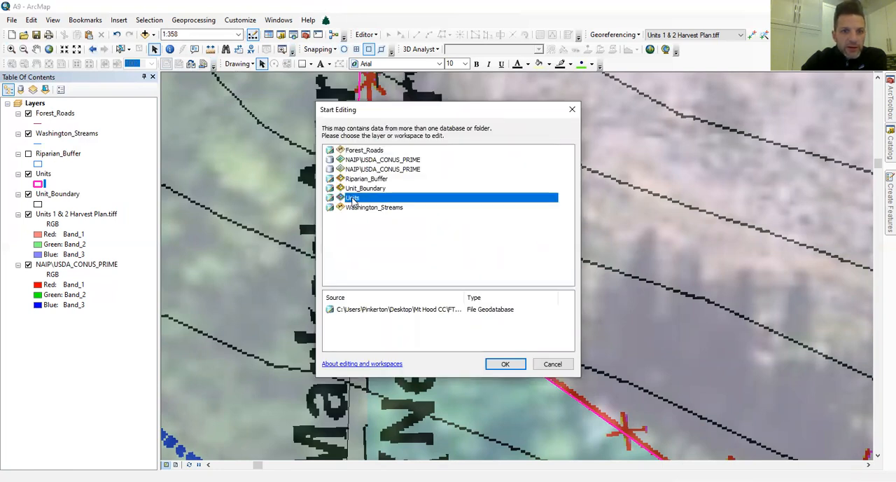
{"action": "left_click", "coordinate": [503, 369]}
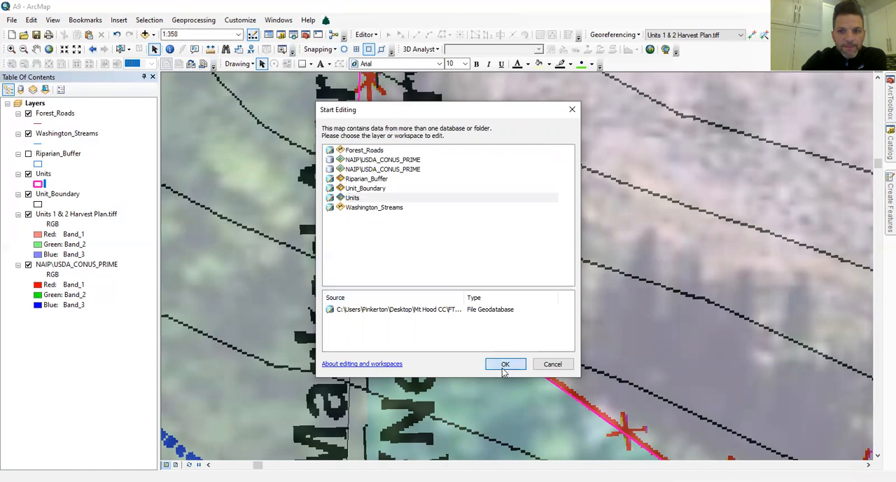
{"action": "left_click", "coordinate": [510, 366]}
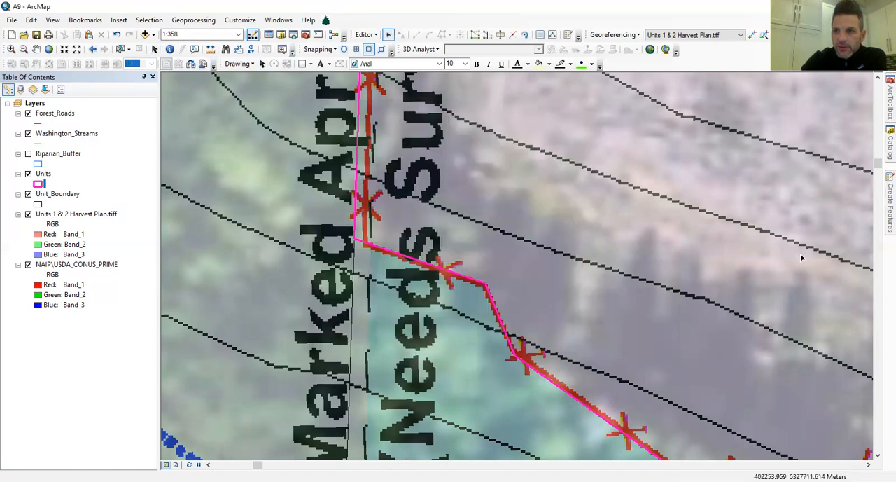
Select the existing Unit 3 polygon in the Units layer and delete it.
{"action": "left_click", "coordinate": [752, 172]}
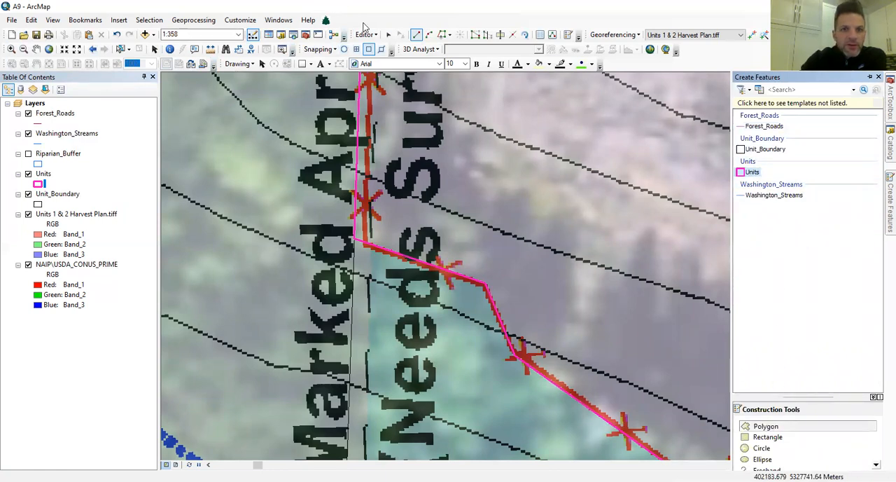
{"action": "left_click", "coordinate": [388, 35]}
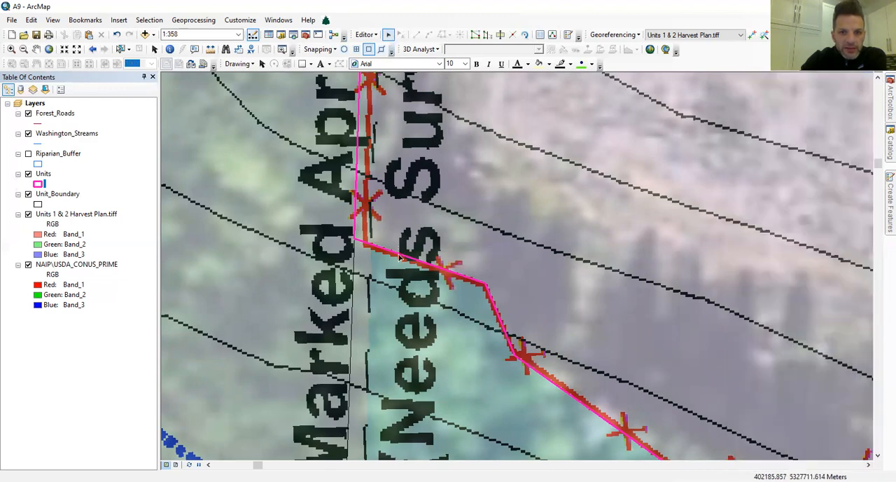
{"action": "left_click", "coordinate": [407, 271]}
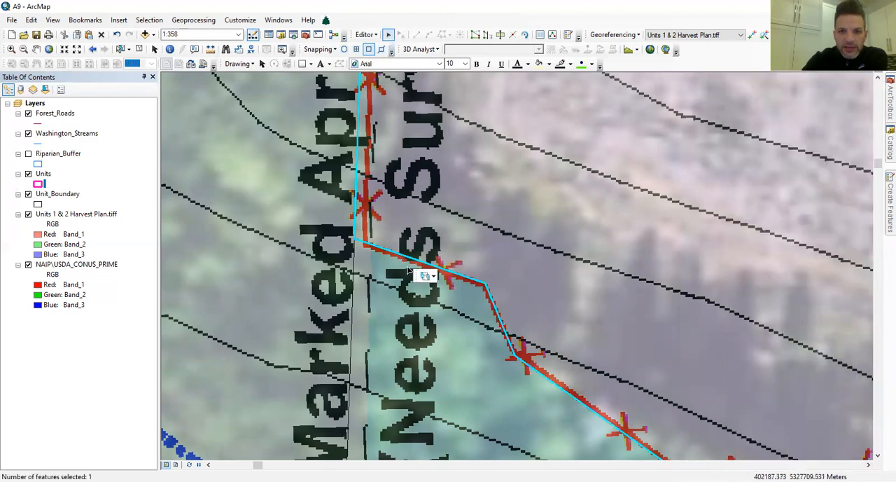
{"action": "left_click", "coordinate": [343, 243]}
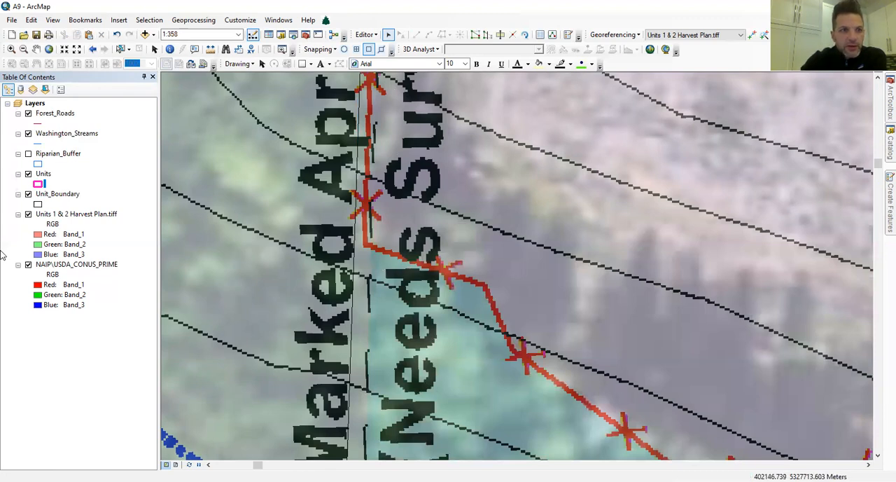
Show the Riparian_Buffer layer and choose the Units template for constructing a new polygon.
{"action": "left_click", "coordinate": [28, 154]}
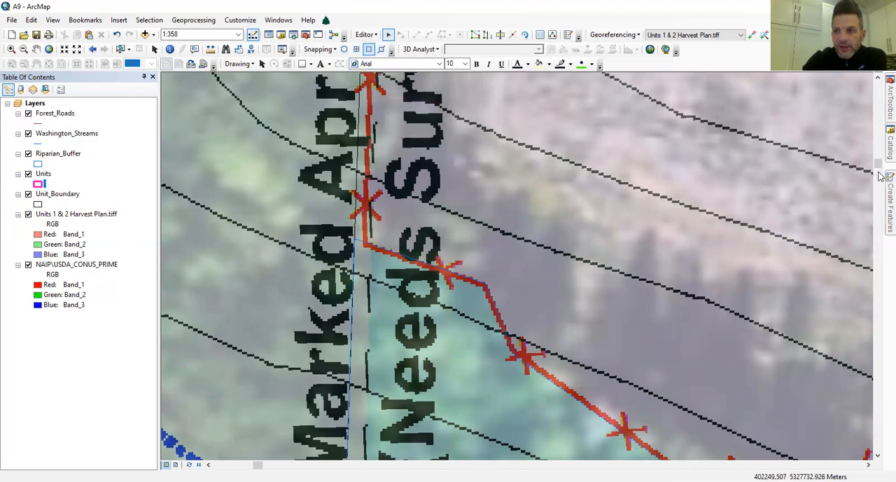
{"action": "left_click", "coordinate": [890, 203]}
{"action": "left_click", "coordinate": [741, 184]}
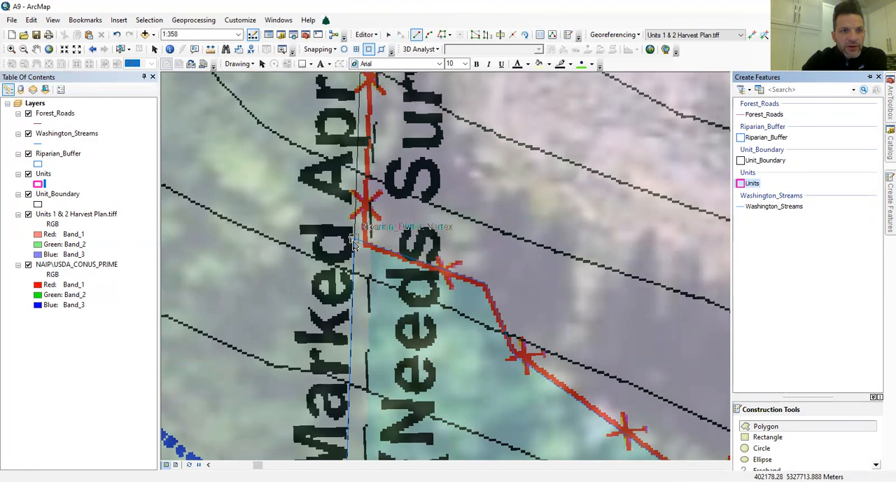
Place the first Units polygon vertices on the Riparian_Buffer corners, starting at Unit 3's southwest corner and heading southeast.
{"action": "left_click", "coordinate": [356, 242]}
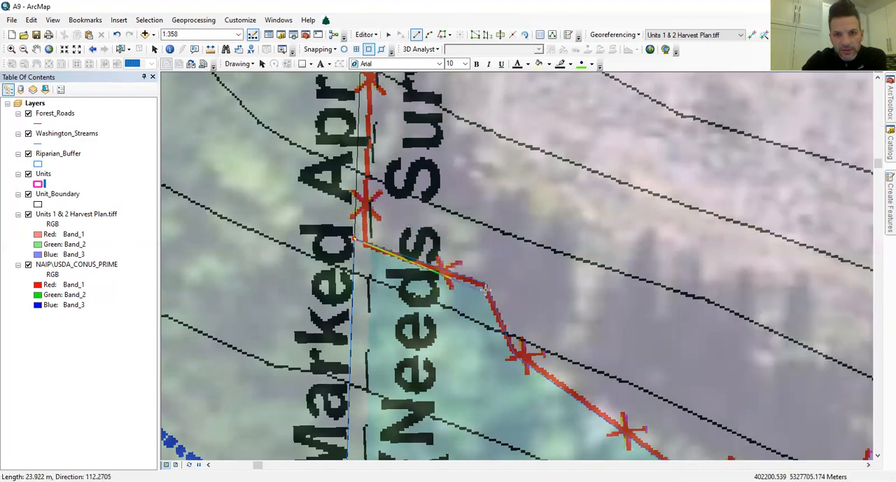
{"action": "left_click", "coordinate": [485, 285]}
{"action": "left_click", "coordinate": [515, 357]}
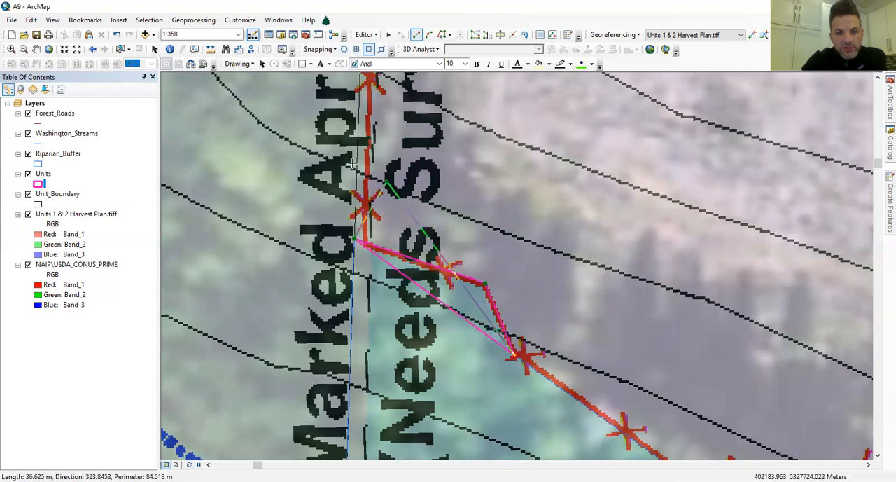
{"action": "left_click", "coordinate": [36, 49]}
{"action": "left_click_drag", "start_coordinate": [626, 316], "coordinate": [372, 86]}
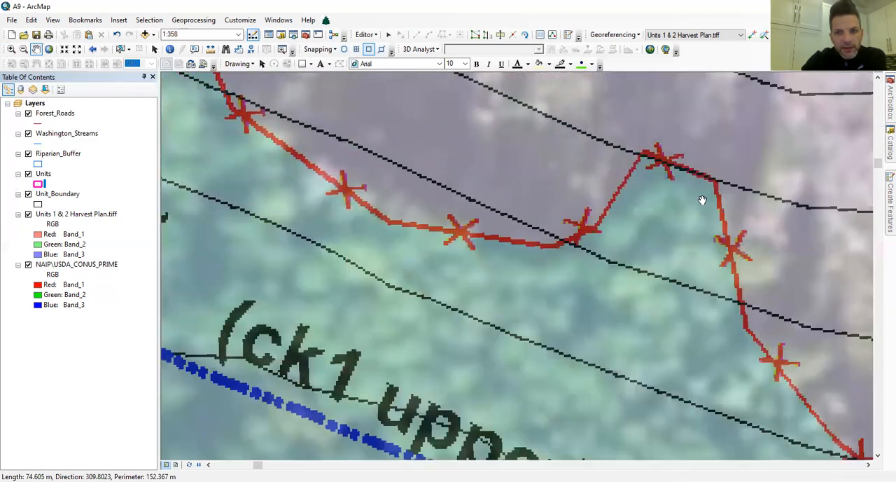
{"action": "mouse_move", "coordinate": [886, 214]}
{"action": "left_click", "coordinate": [765, 426]}
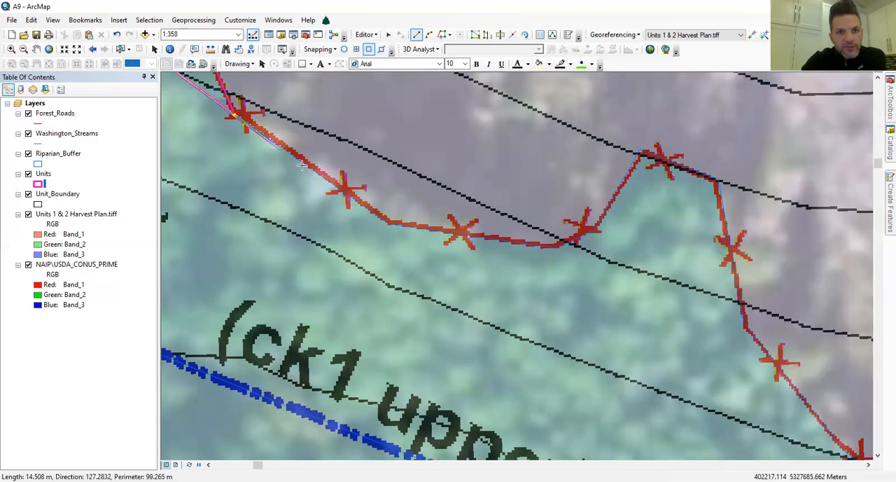
Continue snapping Units vertices along the northern riparian buffer edge above ck1 upper, finish the trial polygon, and delete it.
{"action": "left_click", "coordinate": [390, 223]}
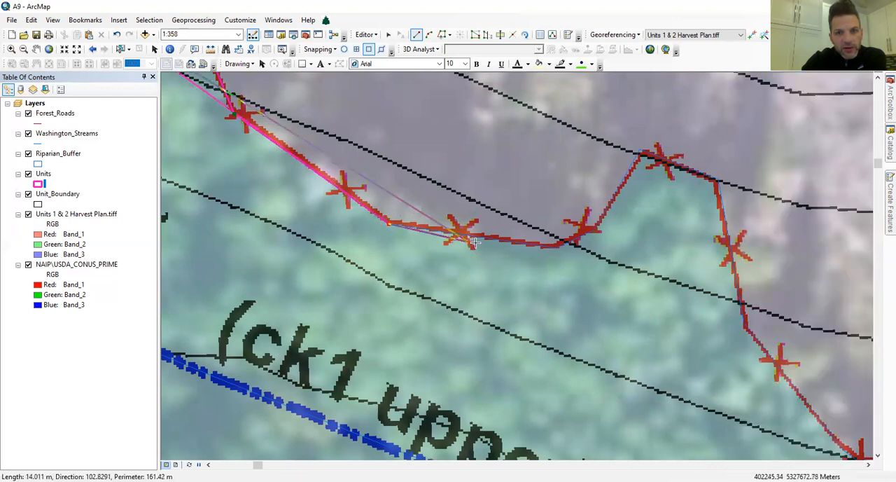
{"action": "left_click", "coordinate": [555, 245]}
{"action": "left_click", "coordinate": [594, 232]}
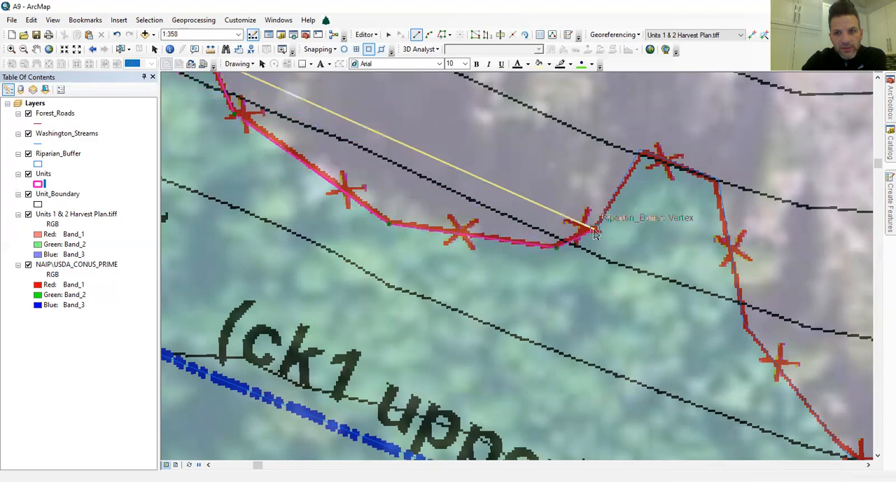
{"action": "left_click", "coordinate": [638, 150]}
{"action": "left_click", "coordinate": [717, 179]}
{"action": "left_click", "coordinate": [744, 322]}
{"action": "left_click", "coordinate": [835, 439]}
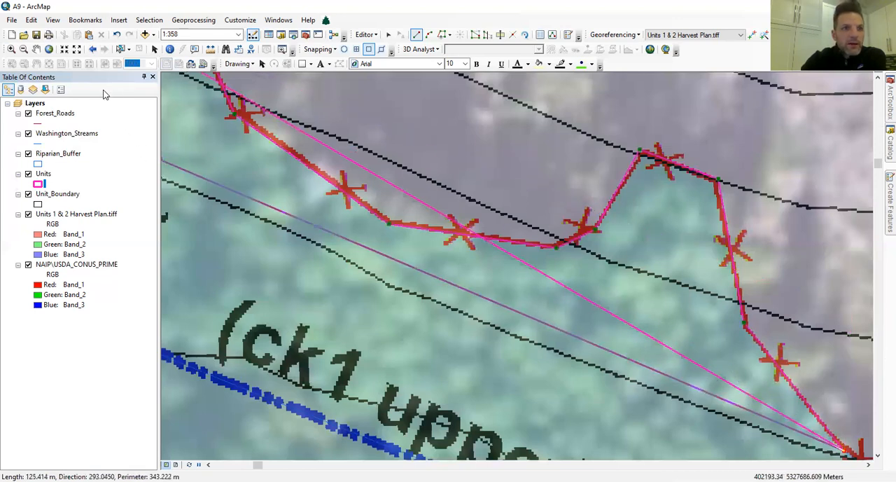
{"action": "double_click", "coordinate": [358, 372]}
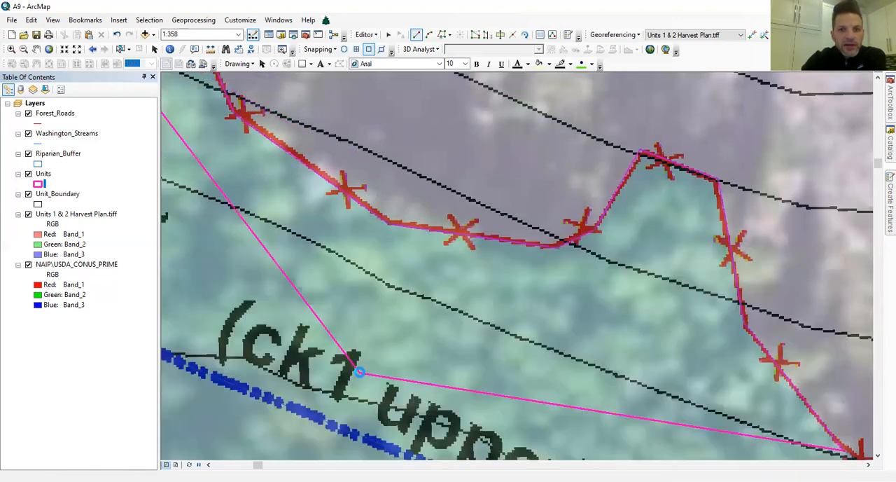
{"action": "key", "text": "Delete"}
Create a new Unit 3 polygon in Units with the Trace tool, following the riparian buffer's northern edge and the outer boundary to the northeast corner.
{"action": "scroll", "coordinate": [391, 277], "scroll_direction": "up", "scroll_amount": 1}
{"action": "scroll", "coordinate": [391, 276], "scroll_direction": "down", "scroll_amount": 2}
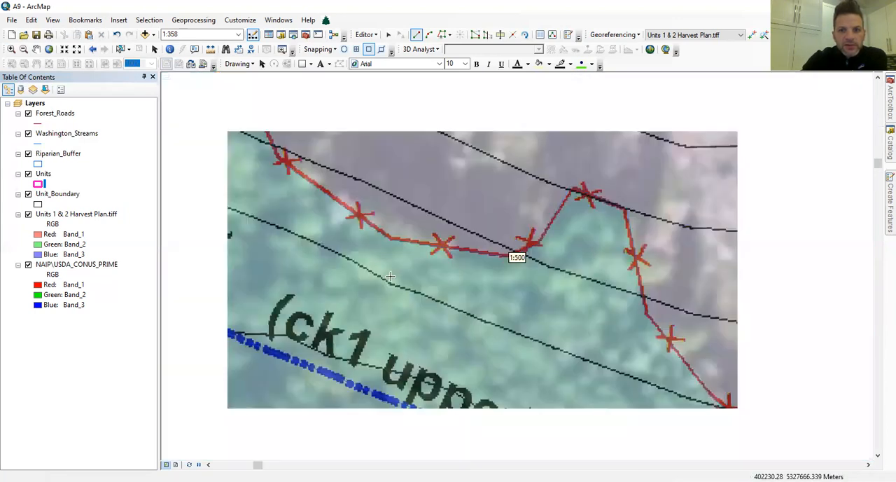
{"action": "scroll", "coordinate": [391, 277], "scroll_direction": "down", "scroll_amount": 3}
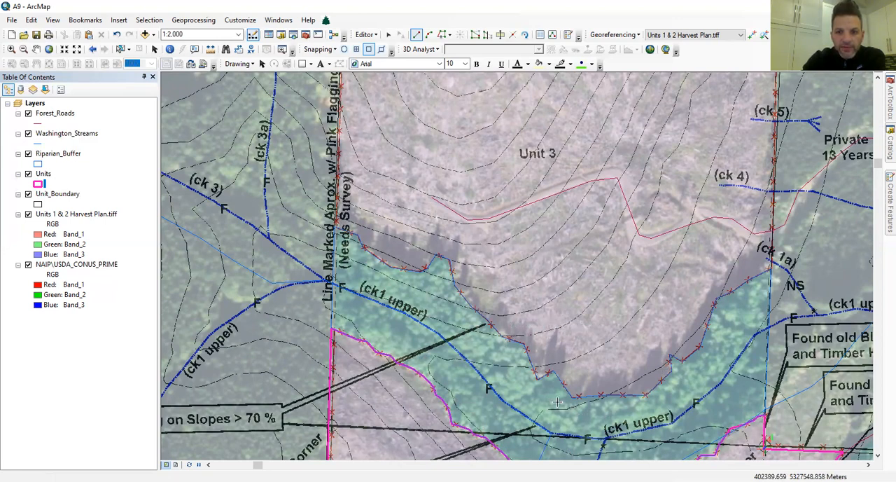
{"action": "left_click", "coordinate": [443, 36]}
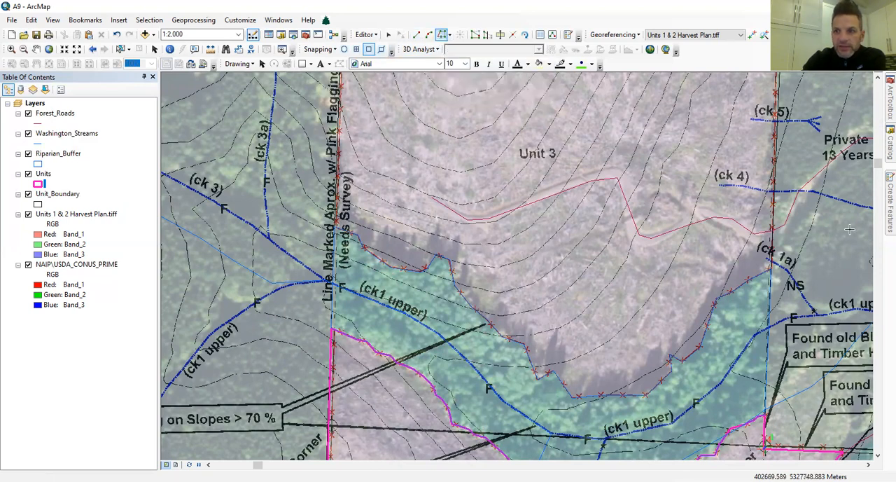
{"action": "mouse_move", "coordinate": [882, 227]}
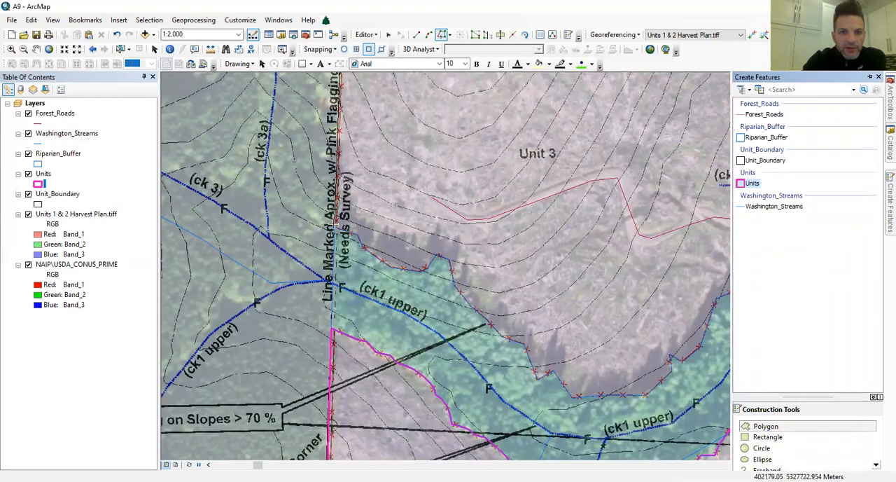
{"action": "scroll", "coordinate": [336, 223], "scroll_direction": "up", "scroll_amount": 1}
{"action": "scroll", "coordinate": [337, 227], "scroll_direction": "down", "scroll_amount": 4}
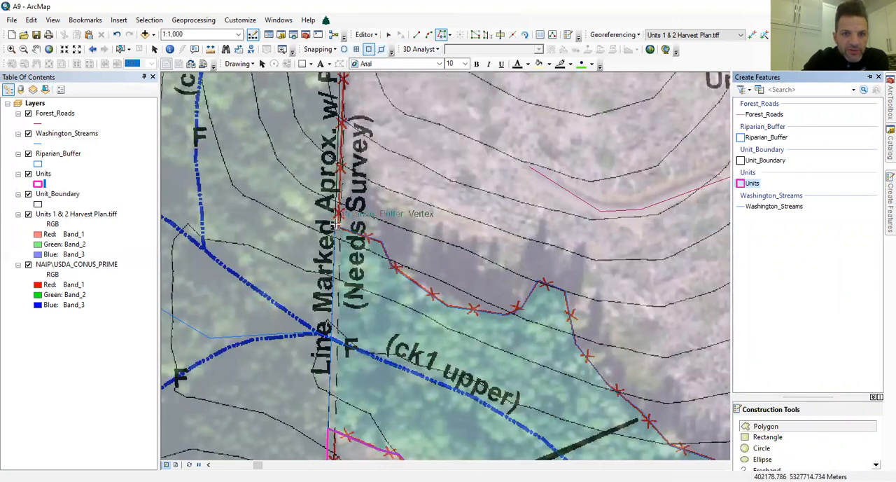
{"action": "scroll", "coordinate": [329, 229], "scroll_direction": "down", "scroll_amount": 2}
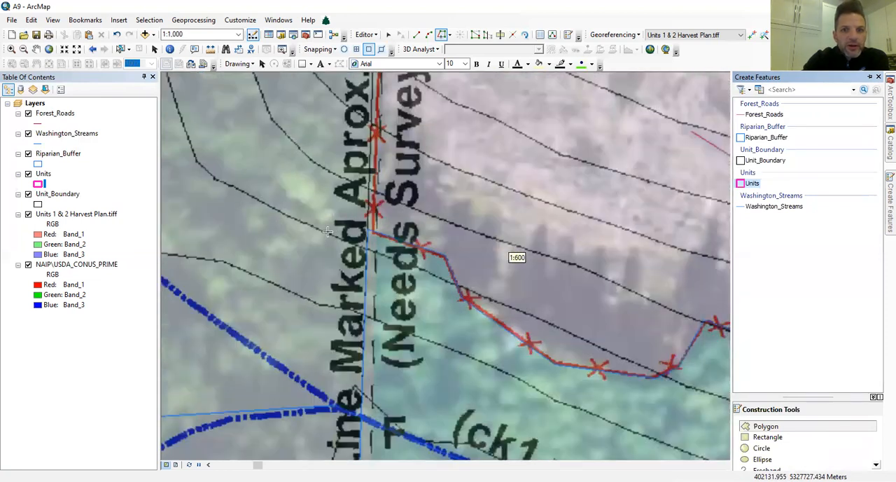
{"action": "scroll", "coordinate": [355, 241], "scroll_direction": "up", "scroll_amount": 4}
{"action": "scroll", "coordinate": [429, 279], "scroll_direction": "up", "scroll_amount": 3}
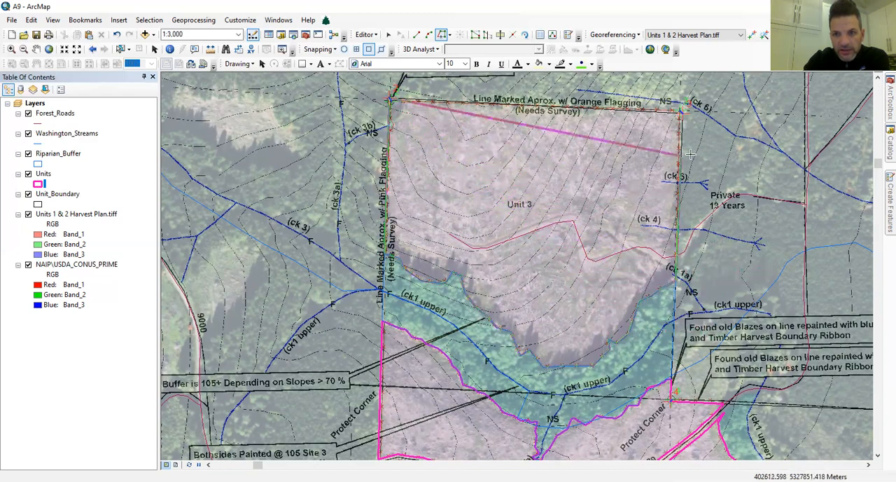
{"action": "double_click", "coordinate": [683, 110]}
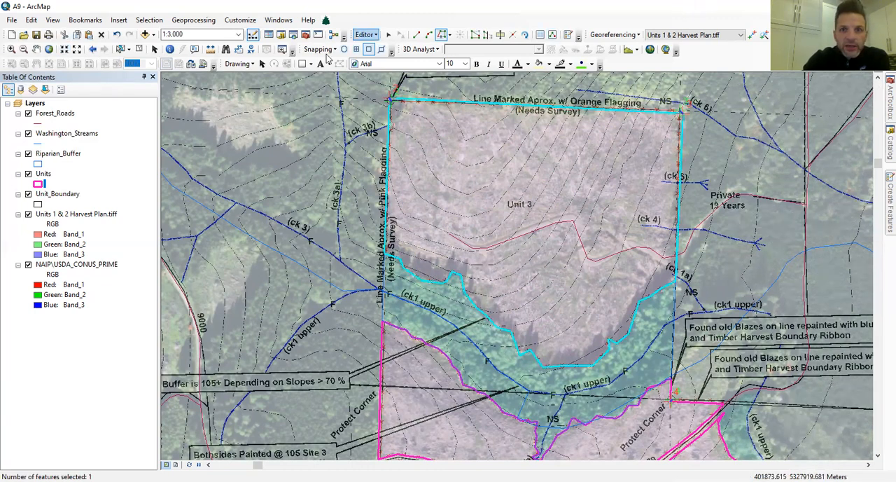
Display the vertices of the riparian buffer and the new Unit 3 polygon, and inspect Unit 3's southern edge closely against the plan.
{"action": "left_click", "coordinate": [388, 37]}
{"action": "double_click", "coordinate": [417, 279]}
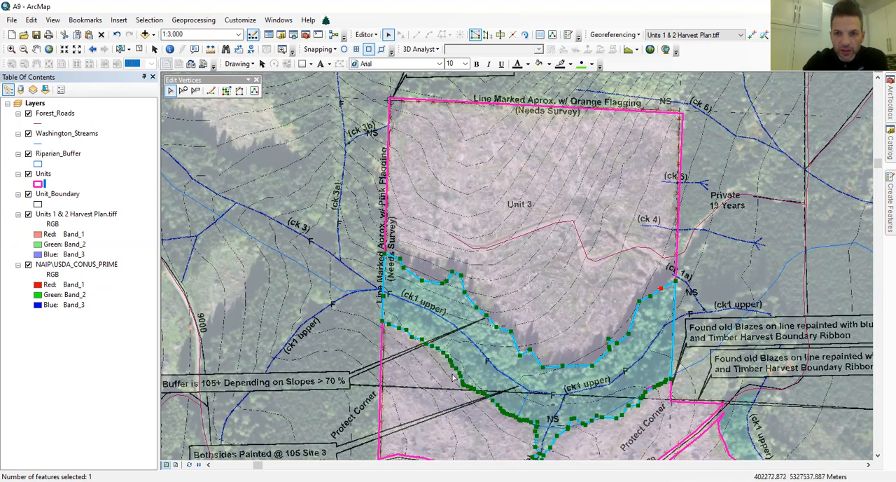
{"action": "double_click", "coordinate": [428, 262]}
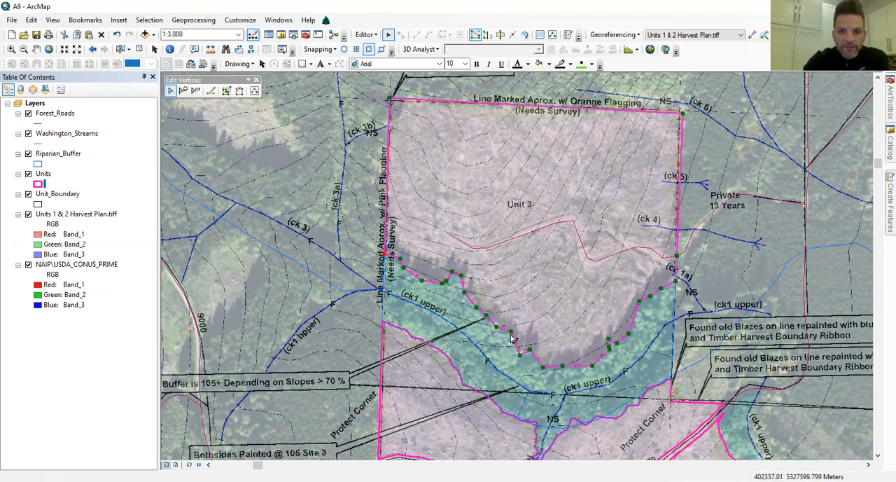
{"action": "left_click", "coordinate": [12, 49]}
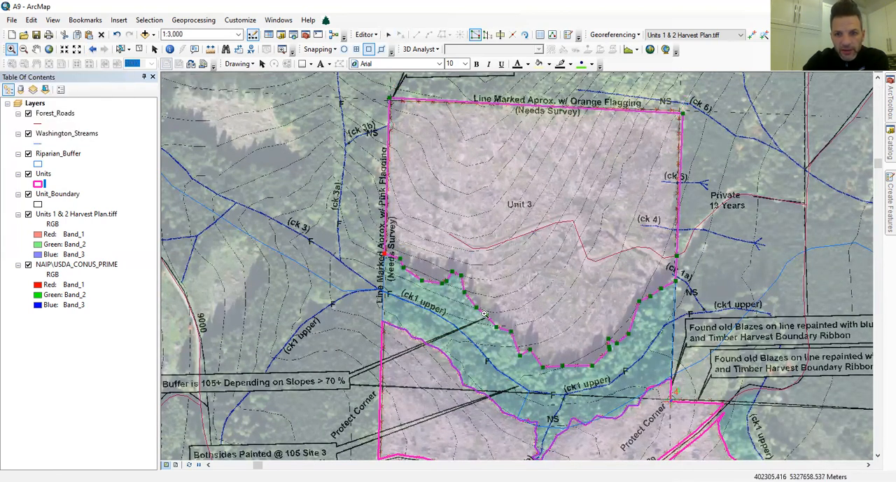
{"action": "left_click_drag", "start_coordinate": [507, 322], "coordinate": [518, 344]}
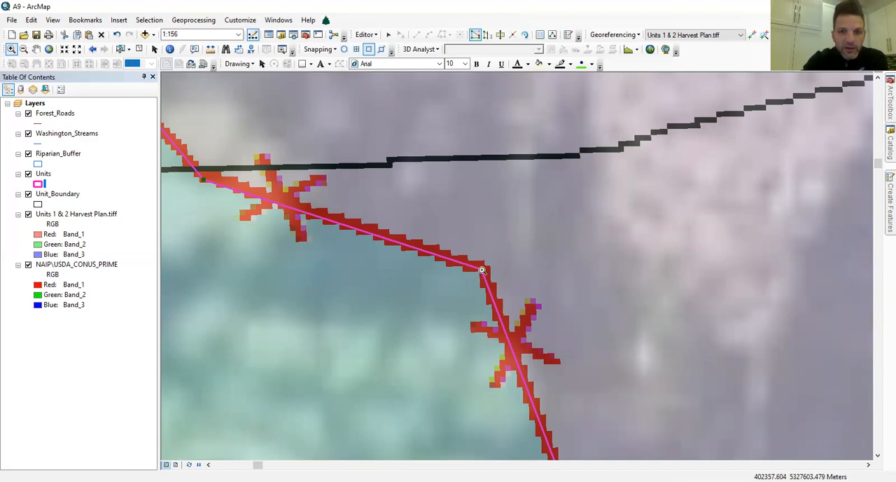
Hide the Units 1 & 2 Harvest Plan.tiff layer to compare all Units with the NAIP imagery, and save the edits.
{"action": "left_click", "coordinate": [42, 180]}
{"action": "right_click", "coordinate": [41, 180]}
{"action": "left_click", "coordinate": [126, 236]}
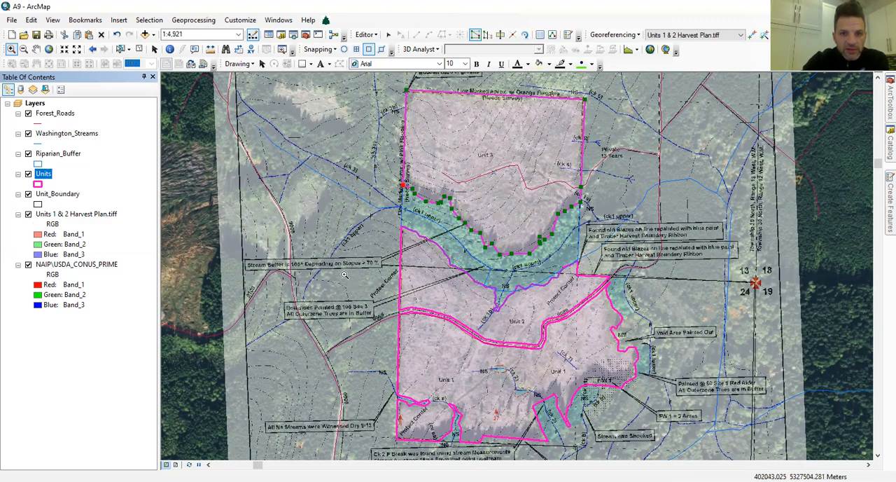
{"action": "left_click", "coordinate": [28, 214]}
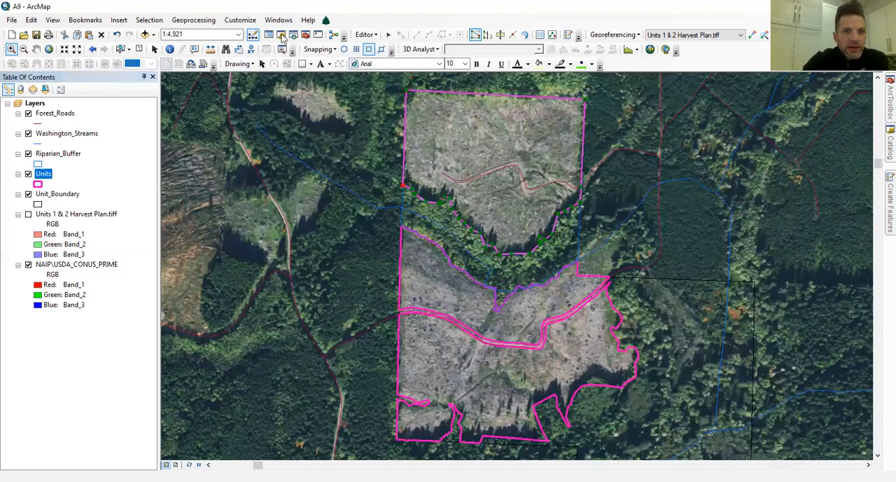
{"action": "left_click", "coordinate": [369, 33]}
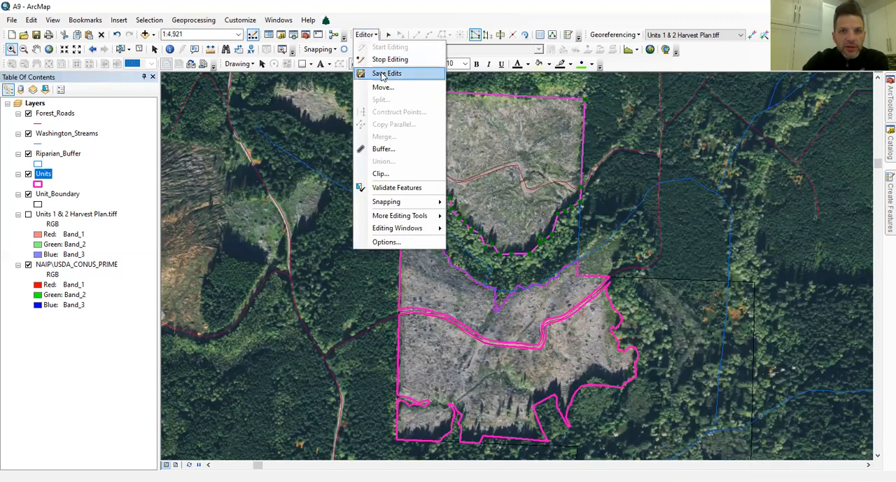
{"action": "left_click", "coordinate": [382, 74]}
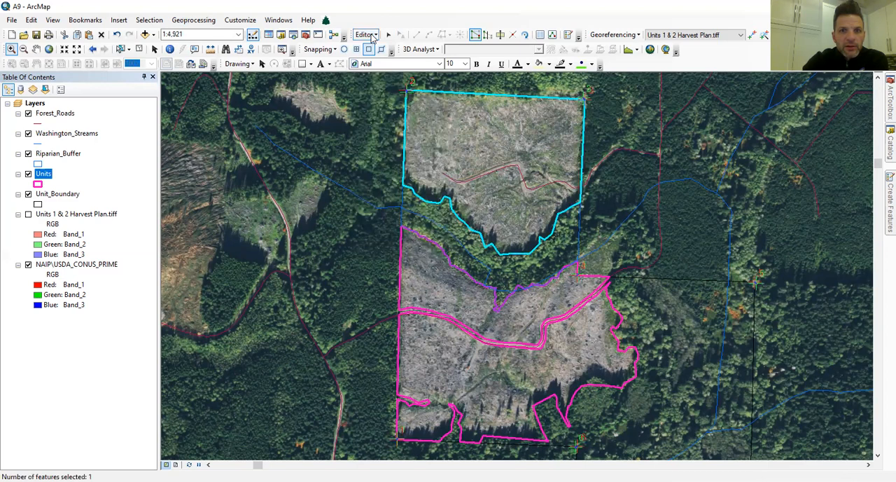
Stop the edit session on the Units layer.
{"action": "left_click", "coordinate": [364, 34]}
{"action": "left_click", "coordinate": [392, 60]}
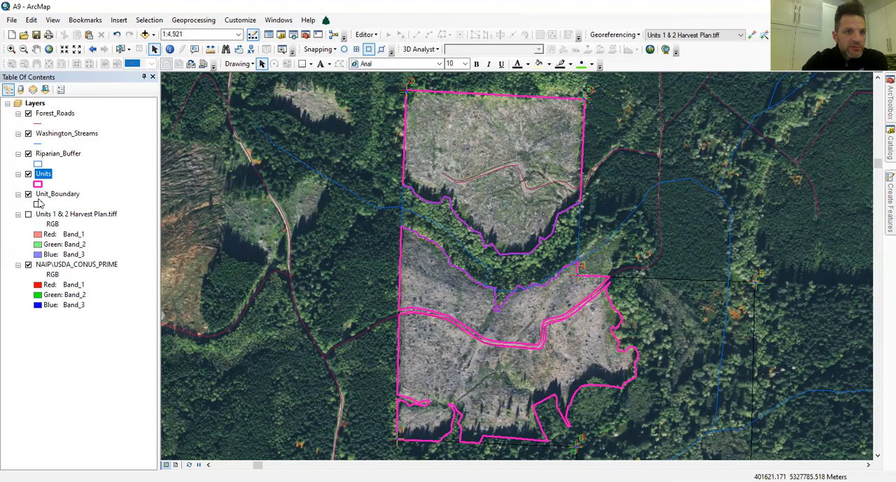
Symbolize the Riparian_Buffer layer with the 10% Simple hatch pattern, using the same bright blue for the fill and outline.
{"action": "left_click", "coordinate": [38, 164]}
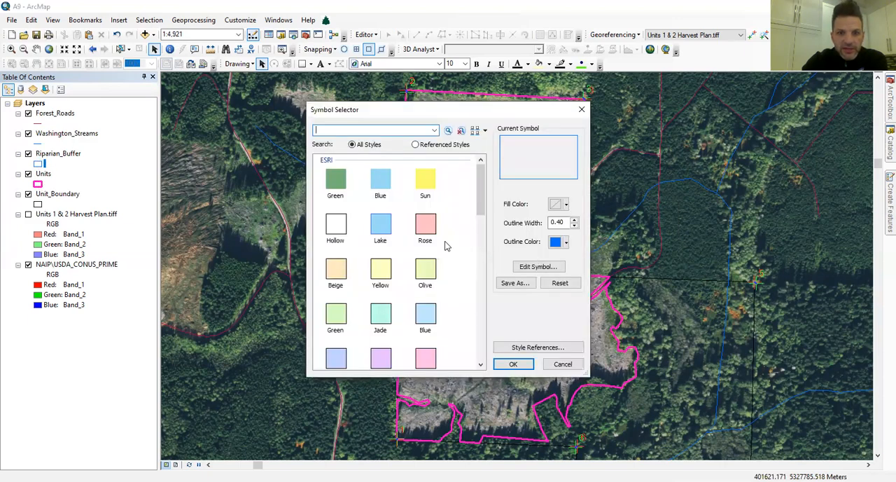
{"action": "scroll", "coordinate": [445, 245], "scroll_direction": "down", "scroll_amount": 10}
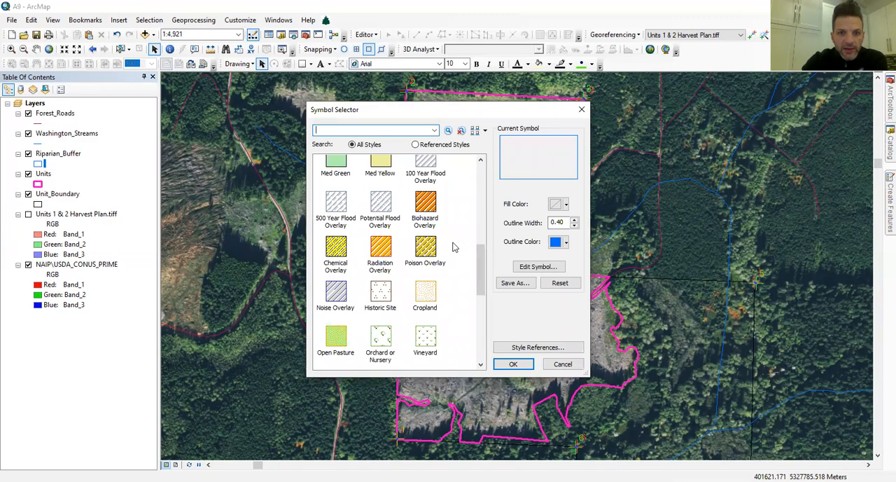
{"action": "scroll", "coordinate": [452, 246], "scroll_direction": "down", "scroll_amount": 12}
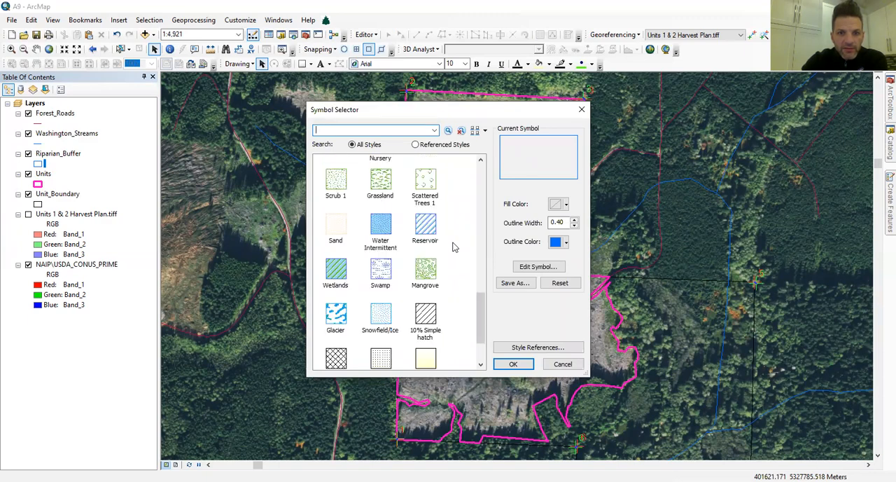
{"action": "left_click", "coordinate": [425, 246]}
{"action": "left_click", "coordinate": [566, 203]}
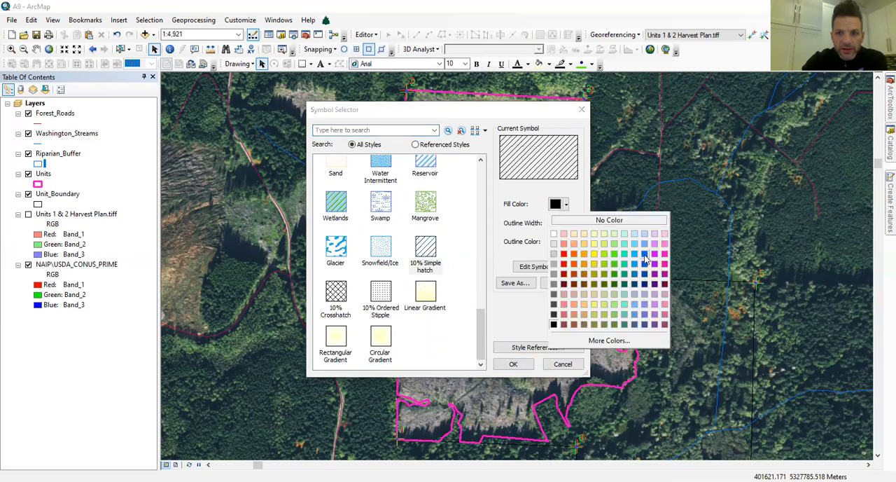
{"action": "left_click", "coordinate": [645, 254]}
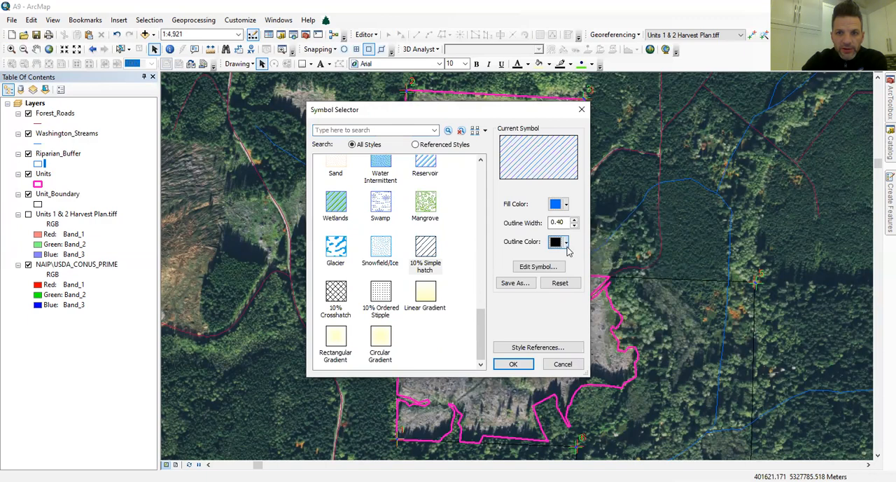
{"action": "left_click", "coordinate": [566, 241]}
{"action": "left_click", "coordinate": [644, 293]}
{"action": "left_click", "coordinate": [513, 363]}
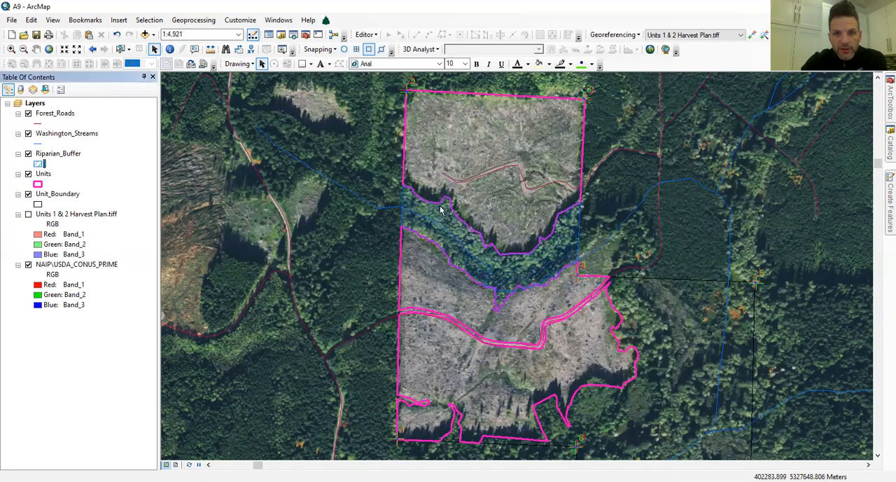